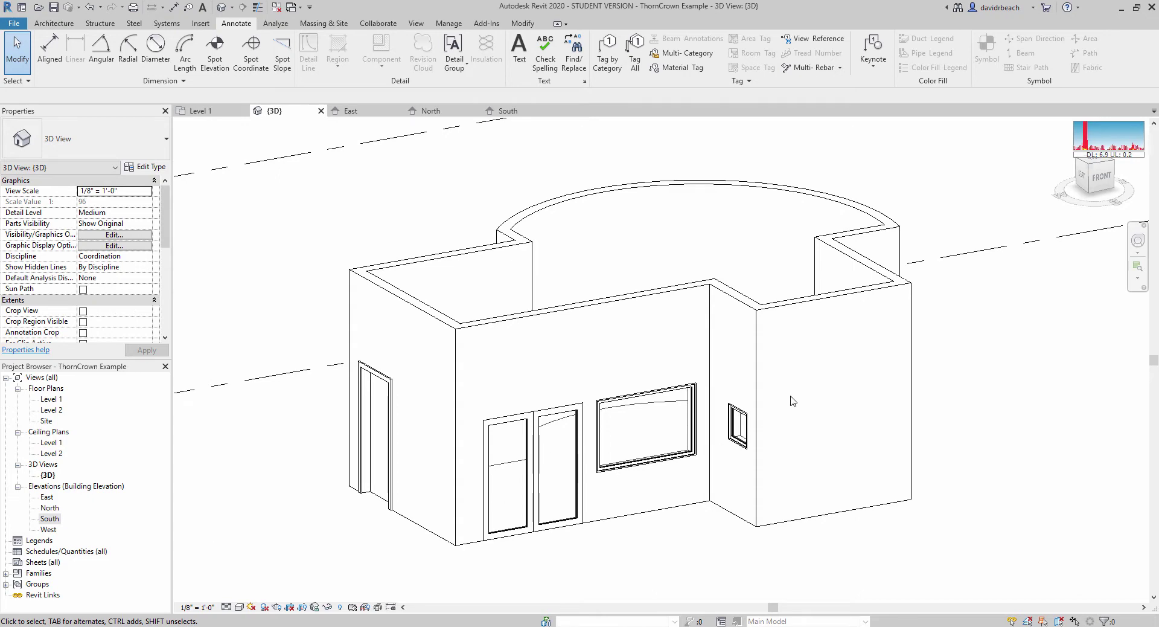
# - Orbit the building and compare selecting the curved wall and the straight wall behind the front wall
pyautogui.keyDown('shift'); pyautogui.moveTo(704, 246); pyautogui.dragTo(670, 295, button='middle'); pyautogui.keyUp('shift')
pyautogui.moveTo(1006, 469)
pyautogui.keyDown('shift'); pyautogui.mouseDown(button='middle')
pyautogui.moveTo(917, 490)
pyautogui.moveTo(934, 520)
pyautogui.moveTo(962, 523)
pyautogui.moveTo(949, 528)
pyautogui.moveTo(954, 518)
pyautogui.mouseUp(button='middle'); pyautogui.keyUp('shift')
pyautogui.click(899, 510)
pyautogui.click(947, 518)
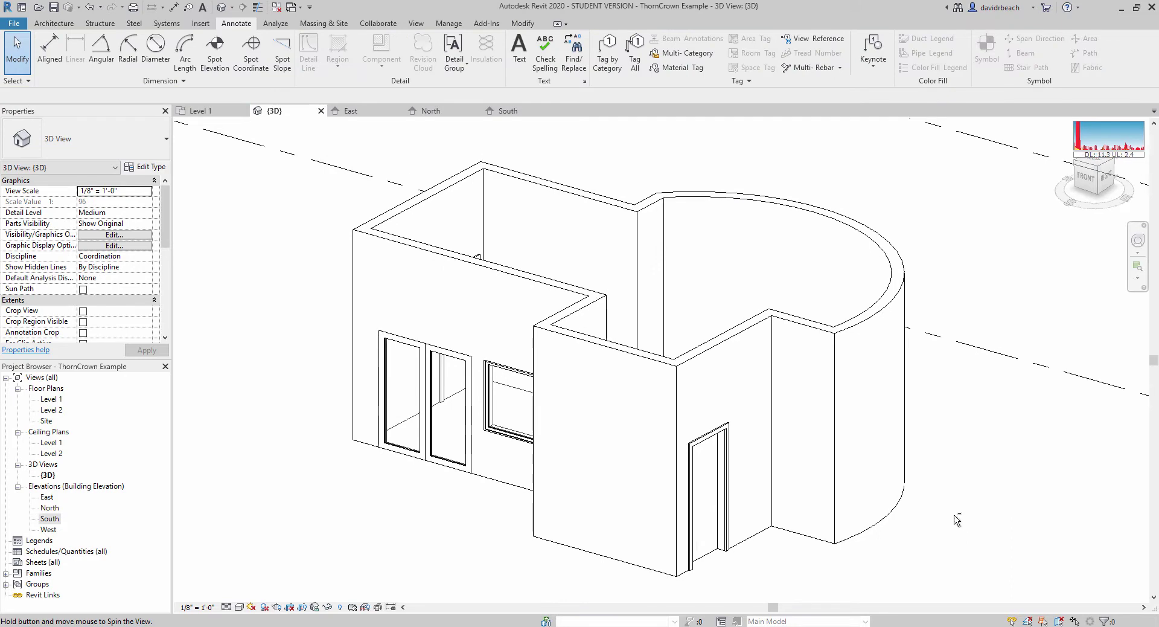
pyautogui.click(875, 309)
pyautogui.click(730, 342)
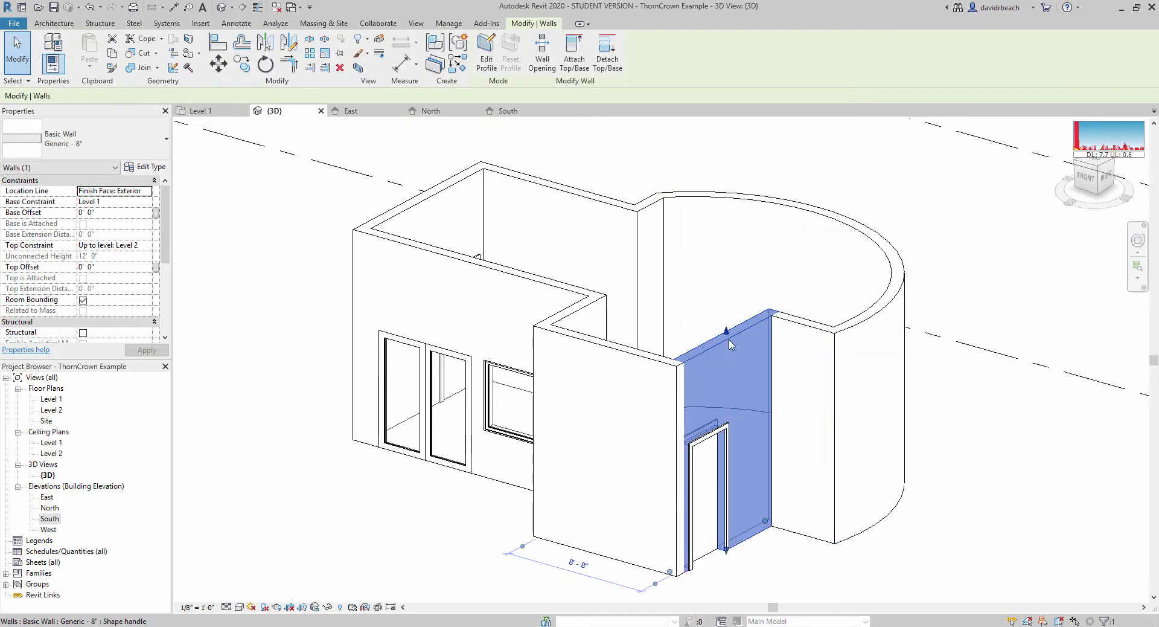
pyautogui.keyDown('ctrl'); pyautogui.click(801, 339); pyautogui.keyUp('ctrl')
pyautogui.keyDown('shift'); pyautogui.click(800, 340); pyautogui.keyUp('shift')
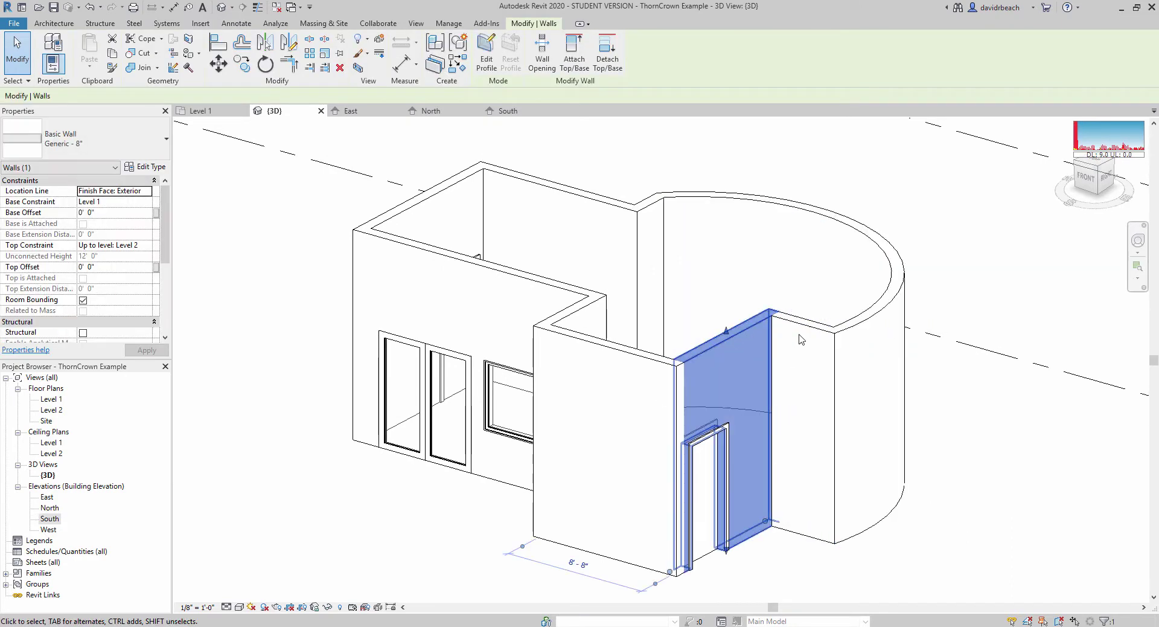
pyautogui.click(800, 339)
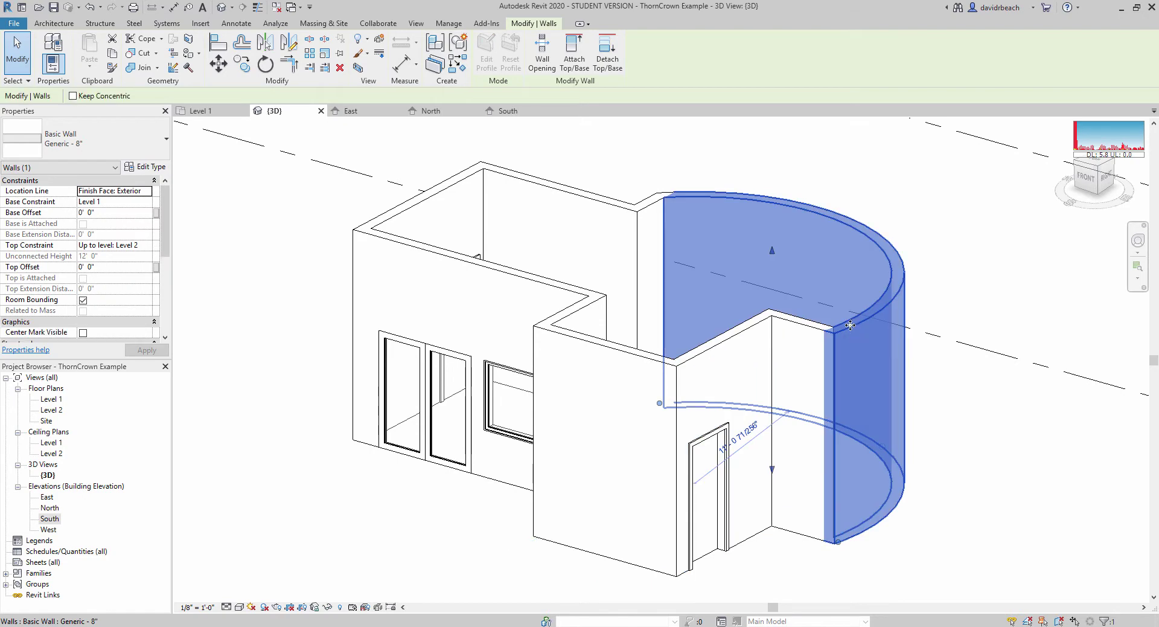
pyautogui.click(1044, 408)
pyautogui.moveTo(1042, 414)
pyautogui.keyDown('shift'); pyautogui.mouseDown(button='middle')
pyautogui.moveTo(1016, 435)
pyautogui.moveTo(1022, 449)
pyautogui.moveTo(1021, 438)
pyautogui.mouseUp(button='middle'); pyautogui.keyUp('shift')
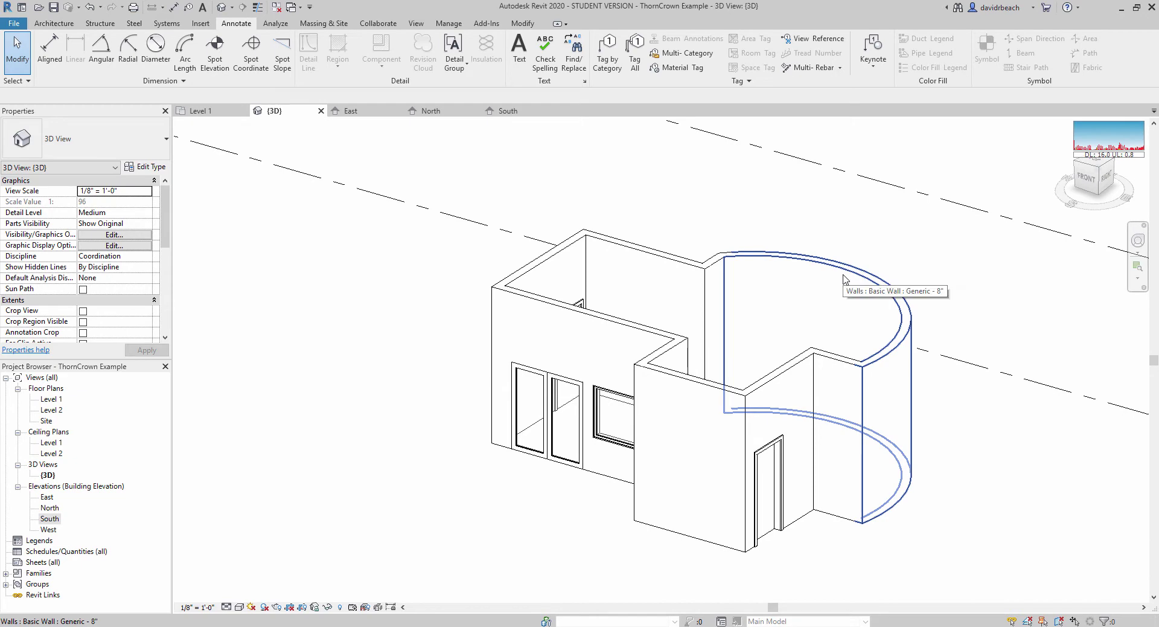
pyautogui.moveTo(968, 286)
pyautogui.mouseDown(button='middle')
pyautogui.moveTo(947, 287)
pyautogui.moveTo(948, 278)
pyautogui.mouseUp(button='middle')
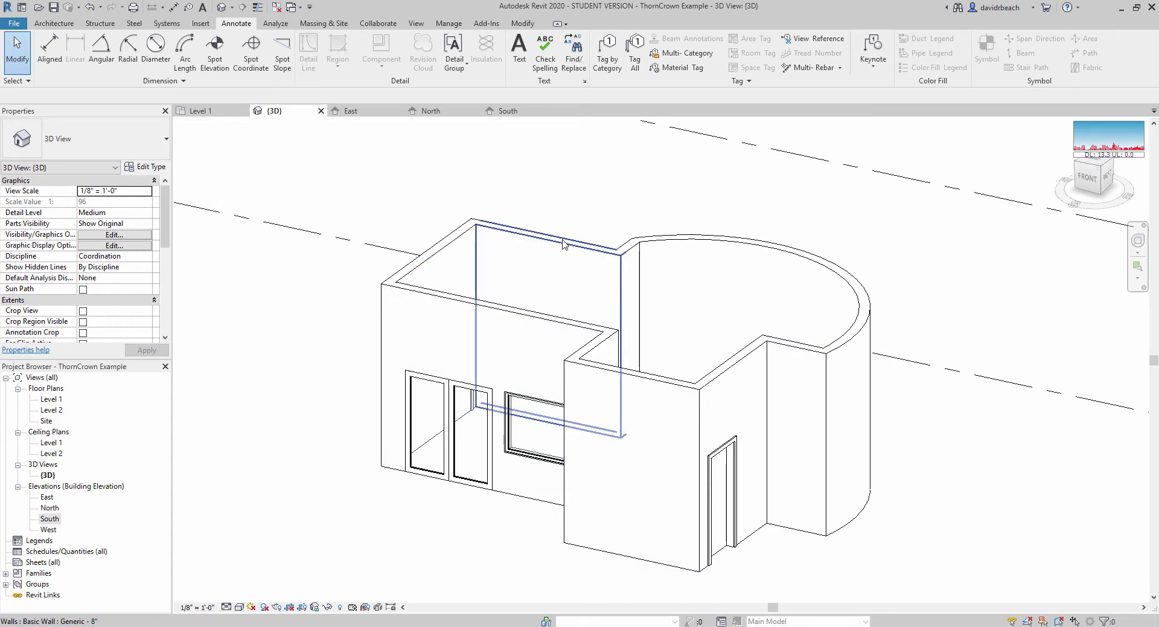
# - Inspect the front wall, zoom out to the whole building, and select the curved wall
pyautogui.click(656, 383)
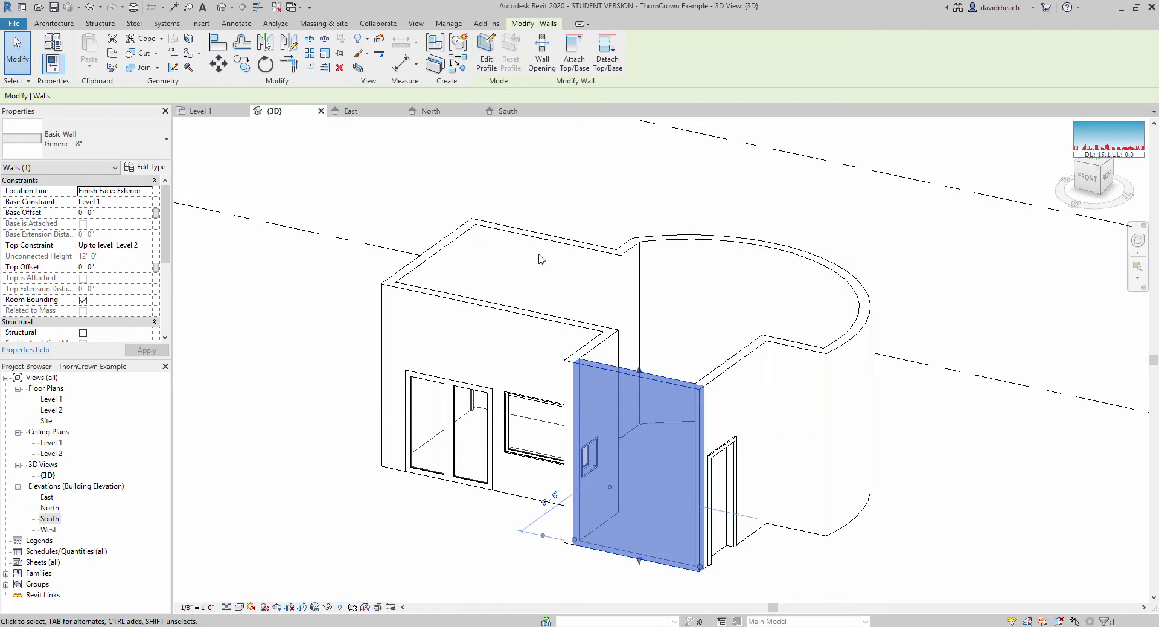
pyautogui.click(309, 343)
pyautogui.scroll(3, 296, 361)
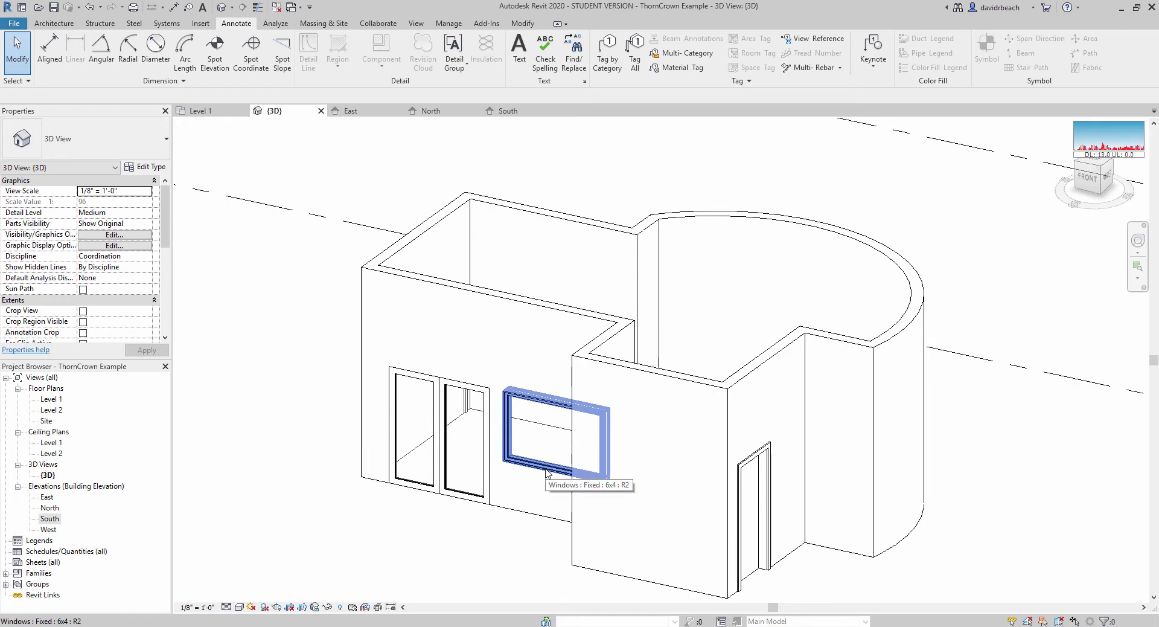
pyautogui.click(688, 381)
pyautogui.moveTo(426, 513); pyautogui.dragTo(434, 487, button='middle')
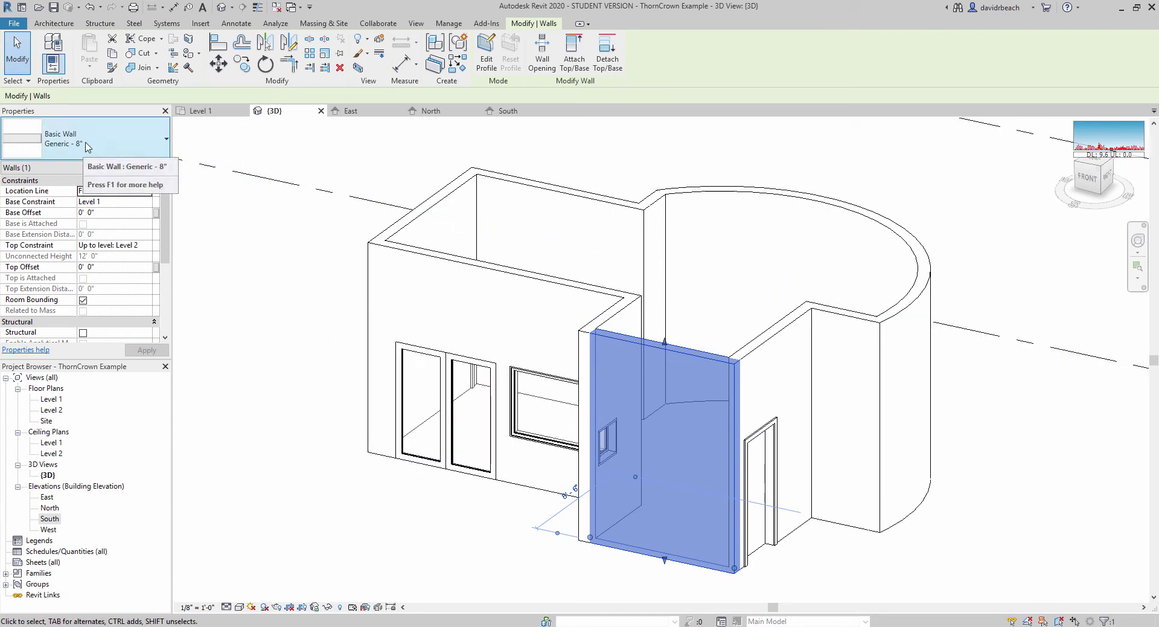
pyautogui.click(295, 364)
pyautogui.moveTo(293, 363); pyautogui.dragTo(350, 405, button='middle')
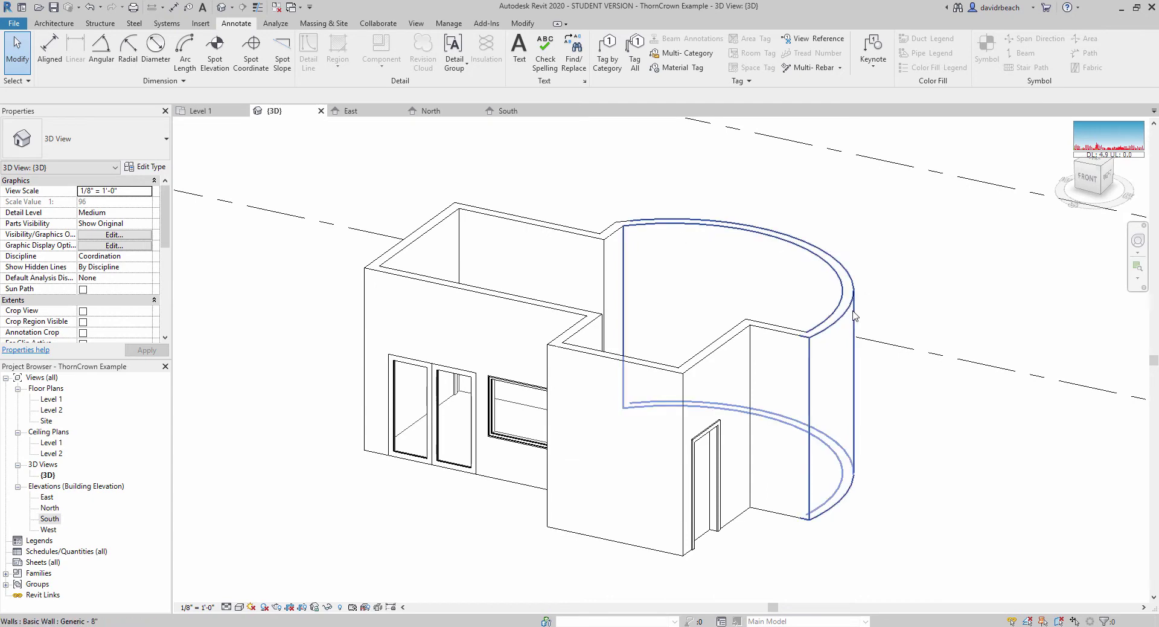
pyautogui.click(811, 260)
pyautogui.keyDown('shift'); pyautogui.moveTo(682, 375); pyautogui.dragTo(628, 386, button='middle'); pyautogui.keyUp('shift')
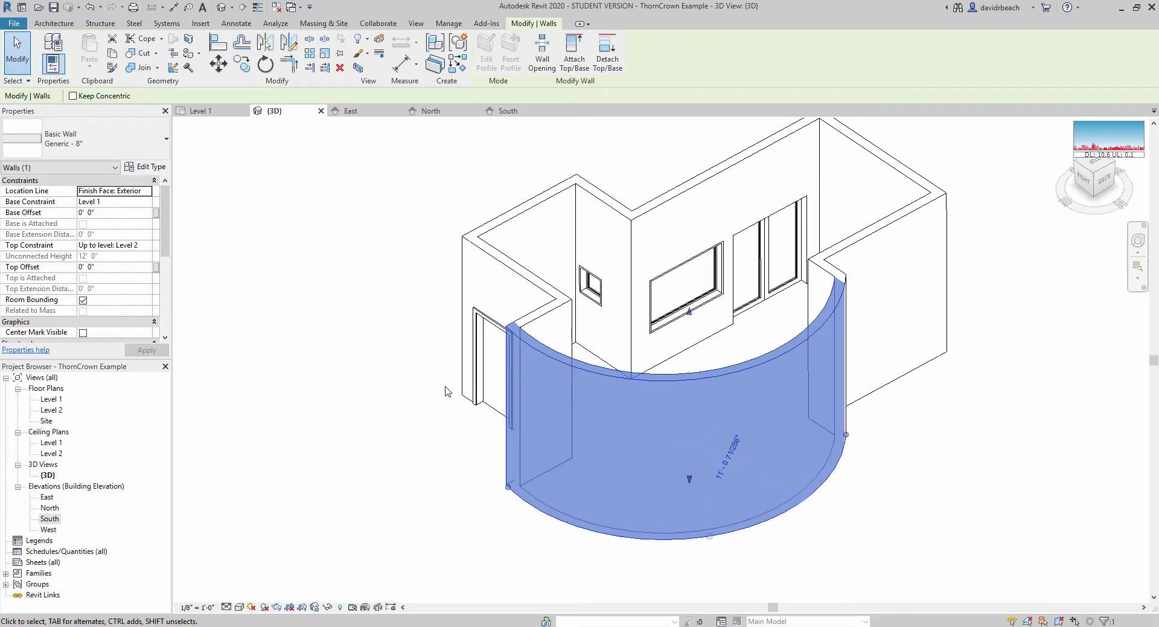
# - Open the Material Browser for the Generic - 8" type's Structure layer, currently Default
pyautogui.click(147, 167)
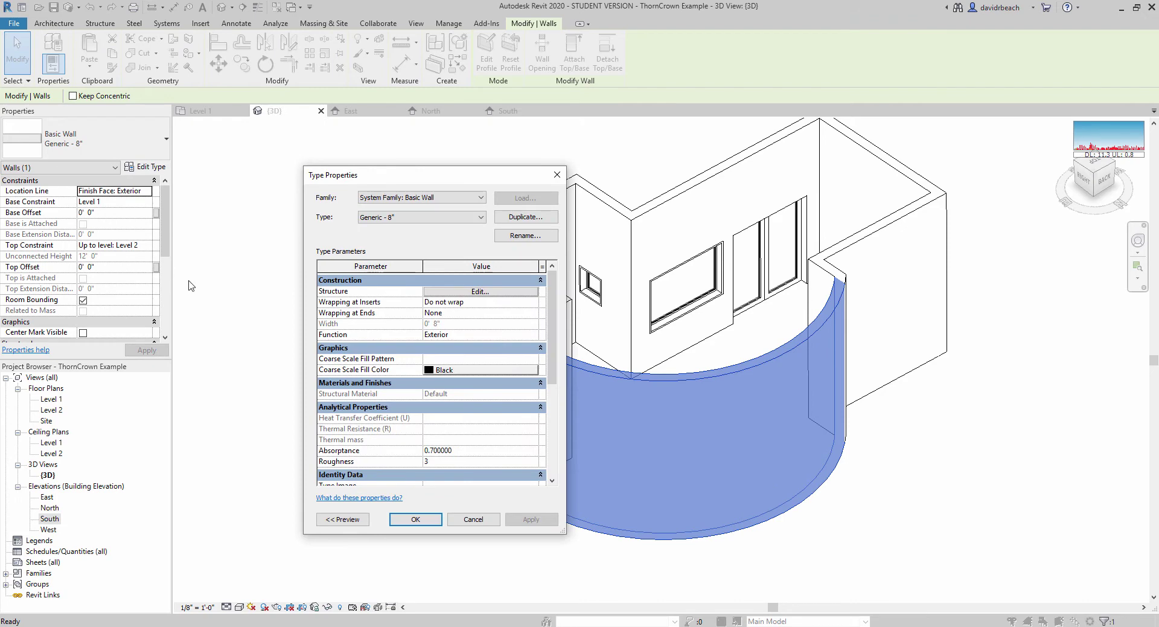
pyautogui.moveTo(424, 180); pyautogui.dragTo(318, 157)
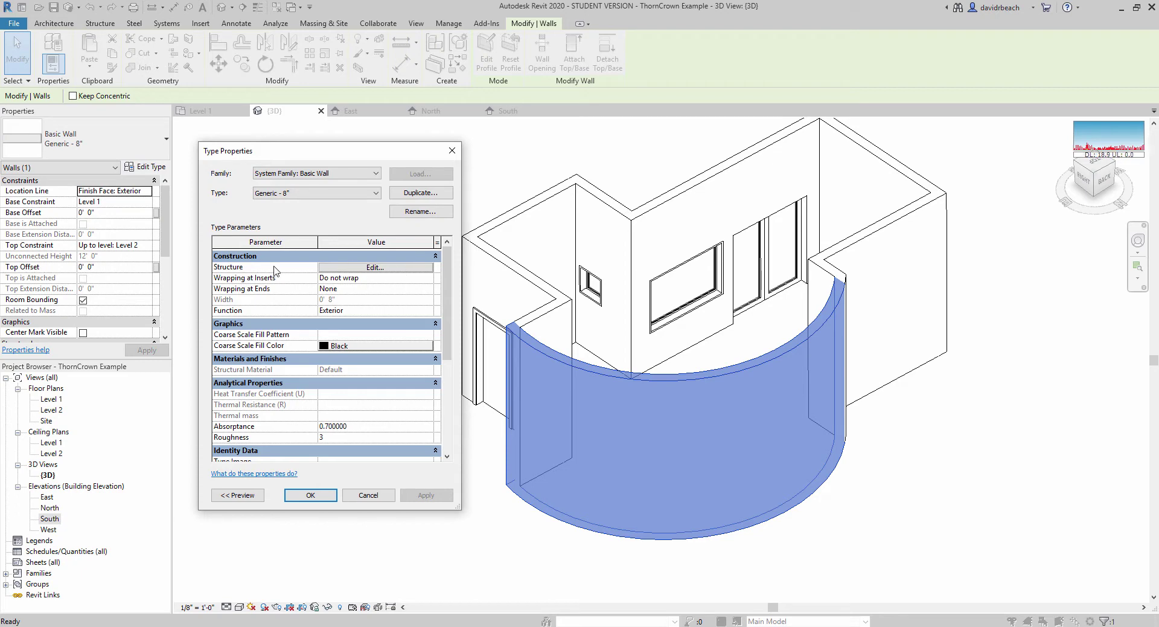
pyautogui.click(358, 271)
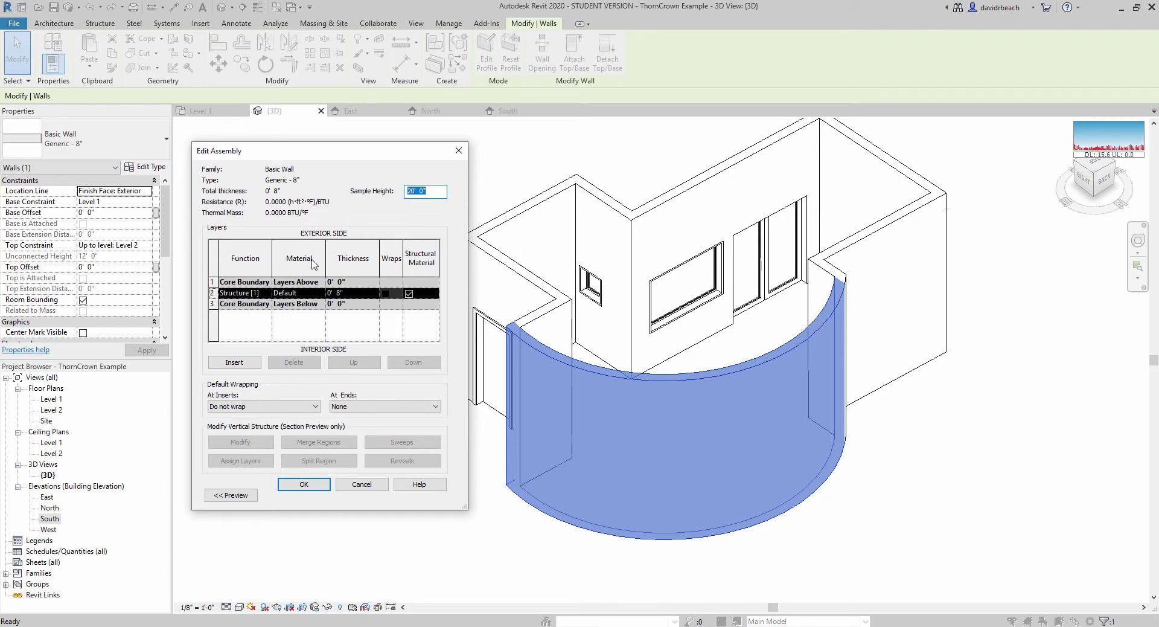
pyautogui.click(302, 294)
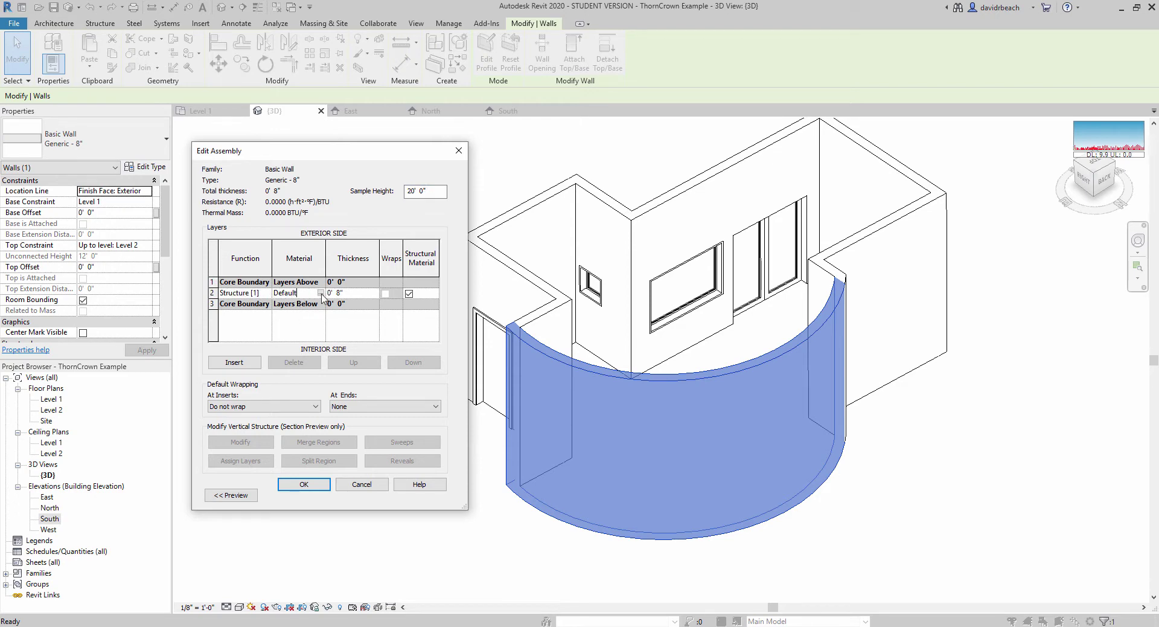
pyautogui.click(321, 293)
# - Scroll through the Project Materials list and open the Create/Duplicate material options
pyautogui.moveTo(348, 63); pyautogui.dragTo(303, 71)
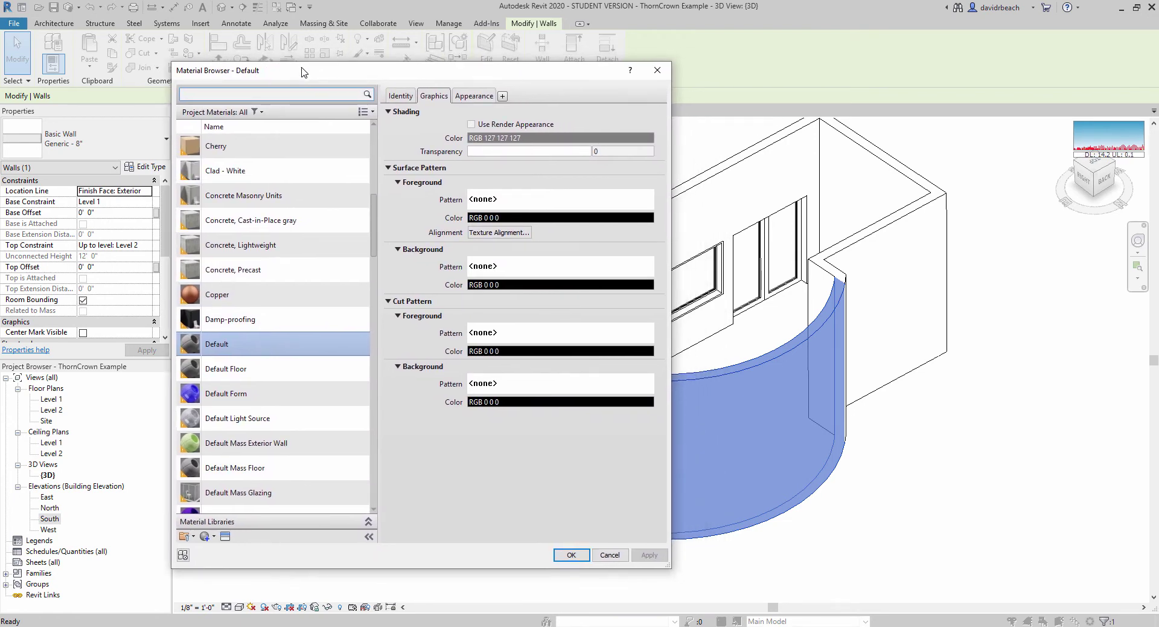
pyautogui.scroll(-1, 297, 446)
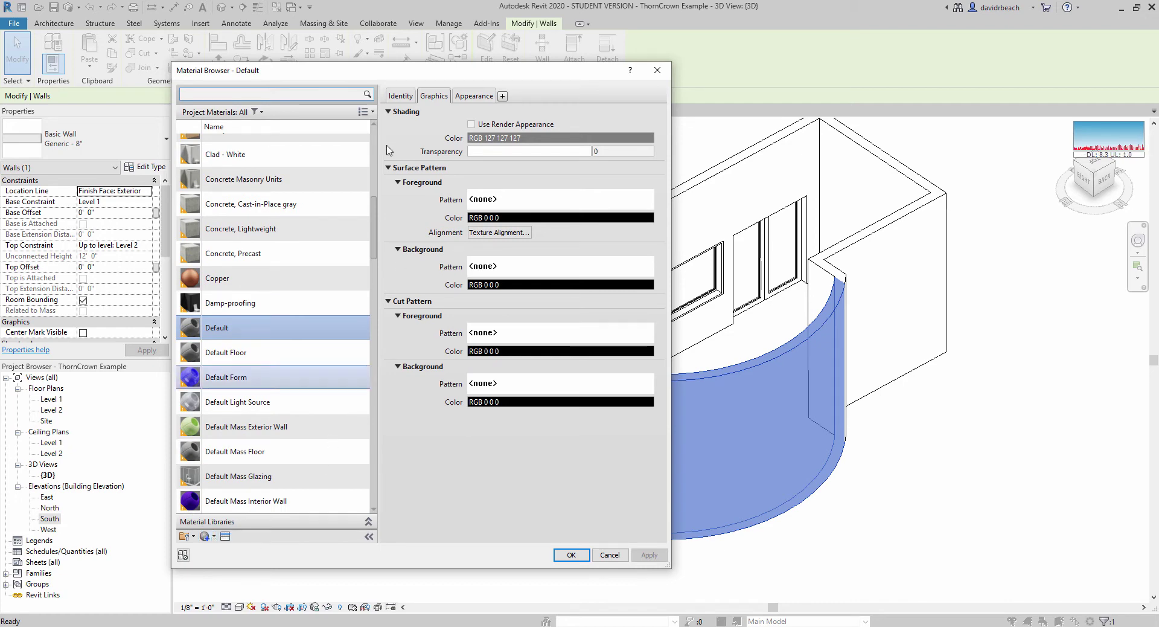
pyautogui.scroll(5, 375, 230)
pyautogui.scroll(-6, 375, 259)
pyautogui.moveTo(374, 265); pyautogui.dragTo(382, 146)
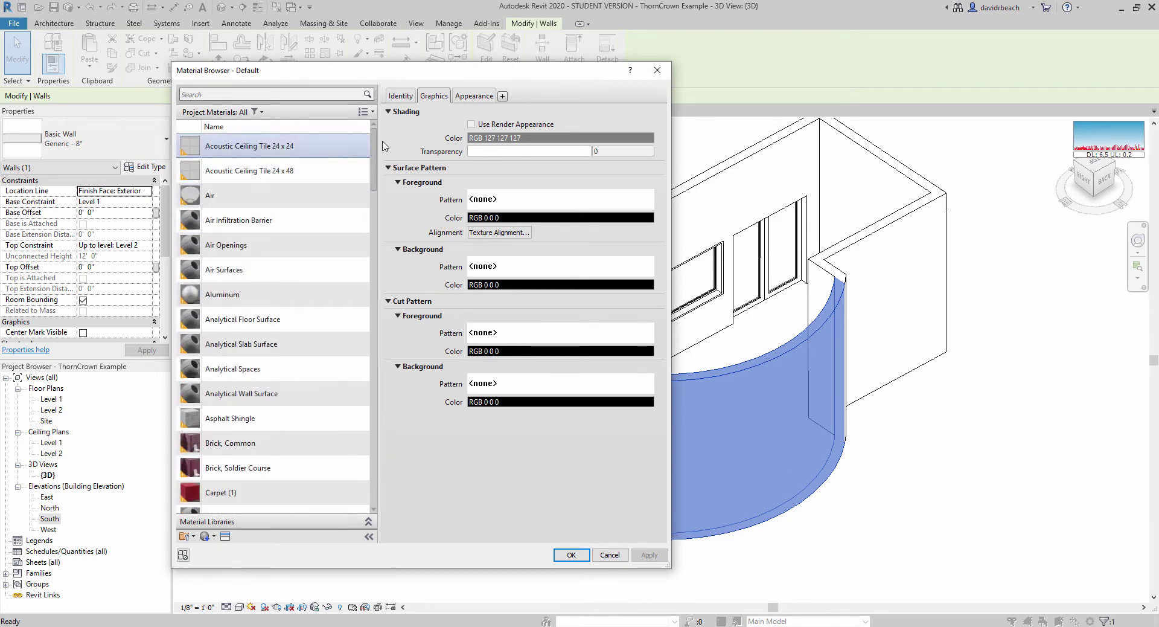
pyautogui.scroll(-1, 201, 357)
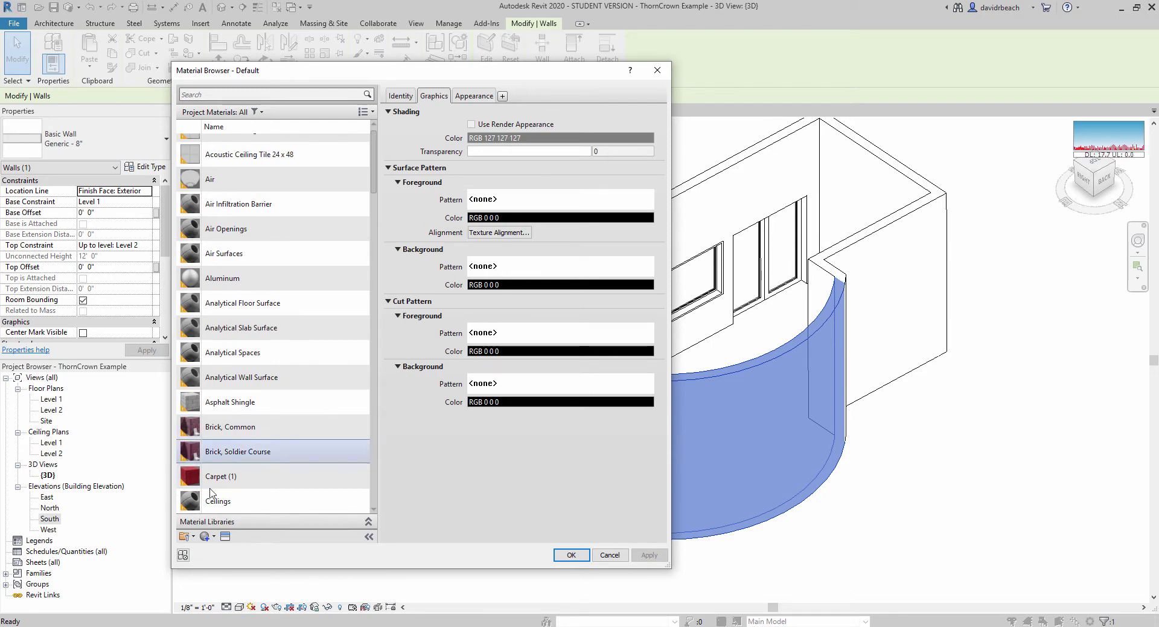
pyautogui.click(214, 537)
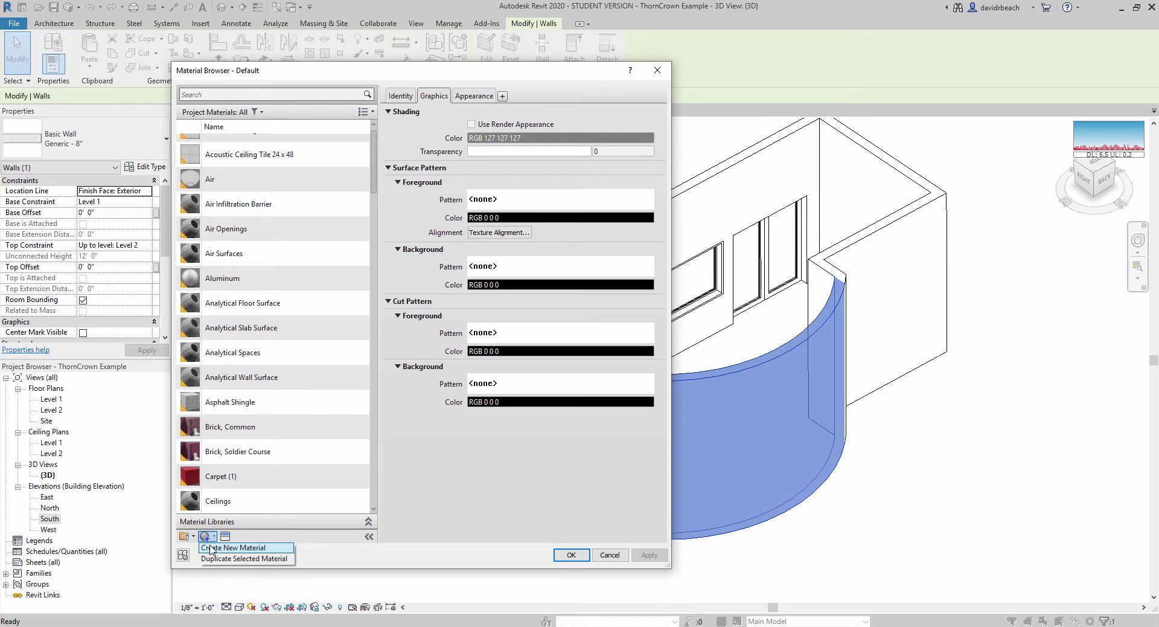
# - Create a new material and rename Default New Material to Brick One
pyautogui.click(243, 547)
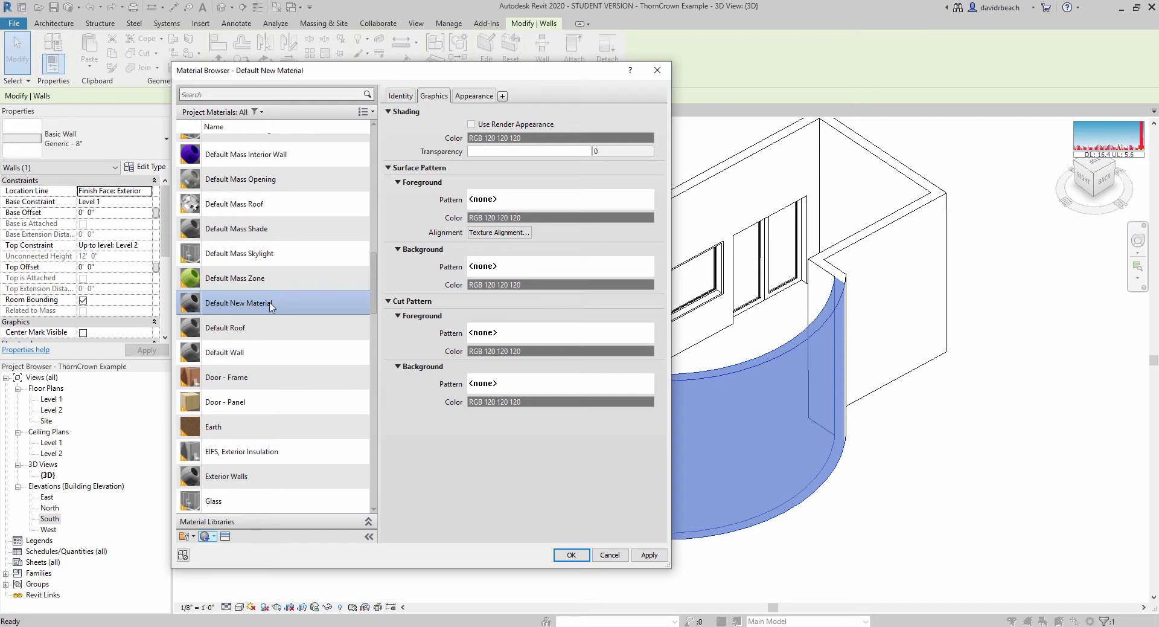
pyautogui.rightClick(238, 304)
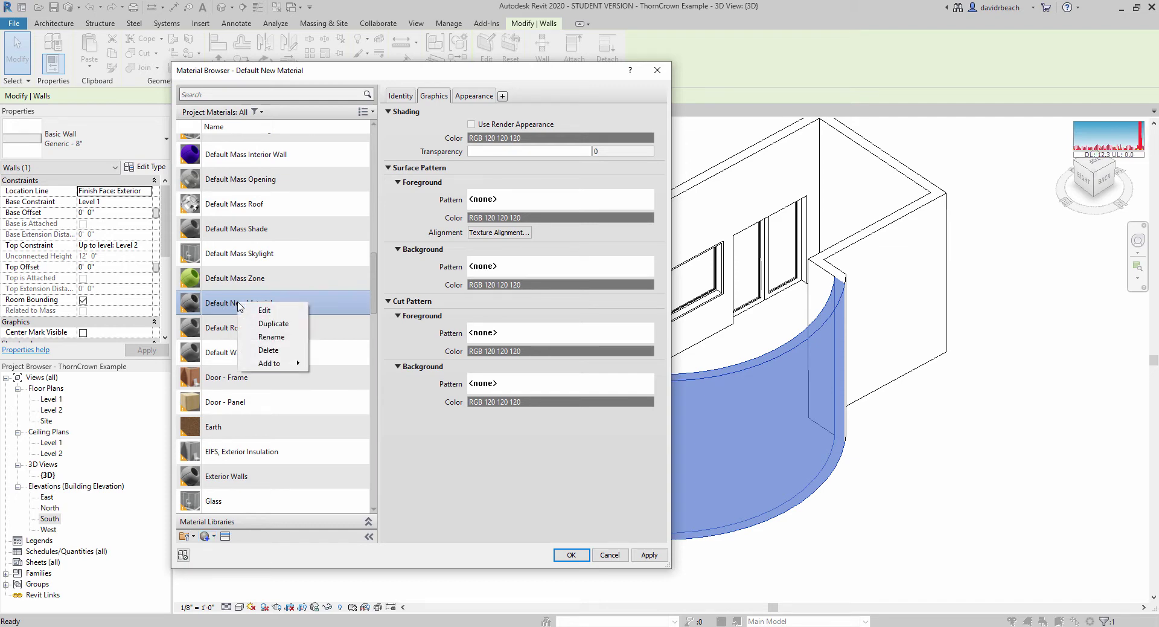
pyautogui.click(269, 336)
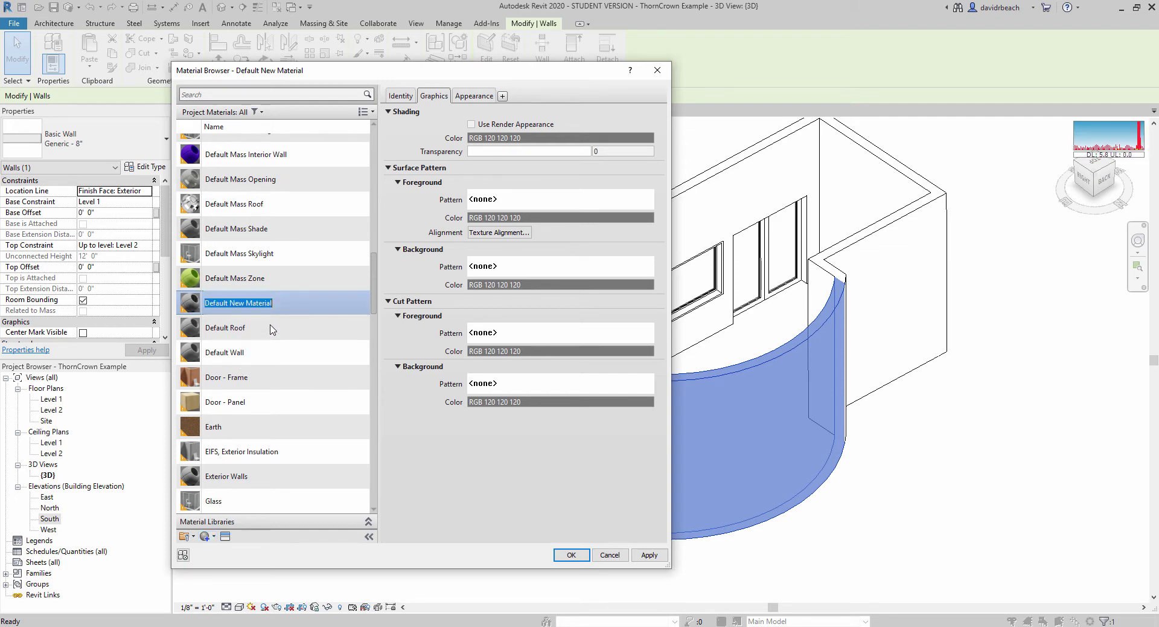
pyautogui.write('Brick One')
pyautogui.press('Return')
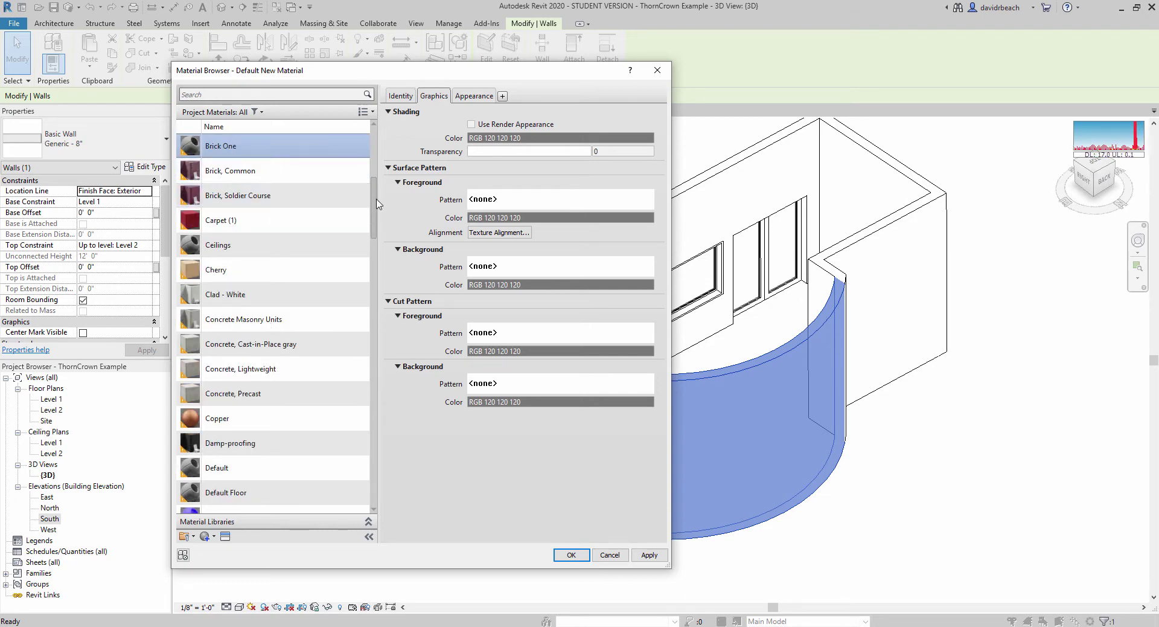
pyautogui.moveTo(377, 203); pyautogui.dragTo(378, 180)
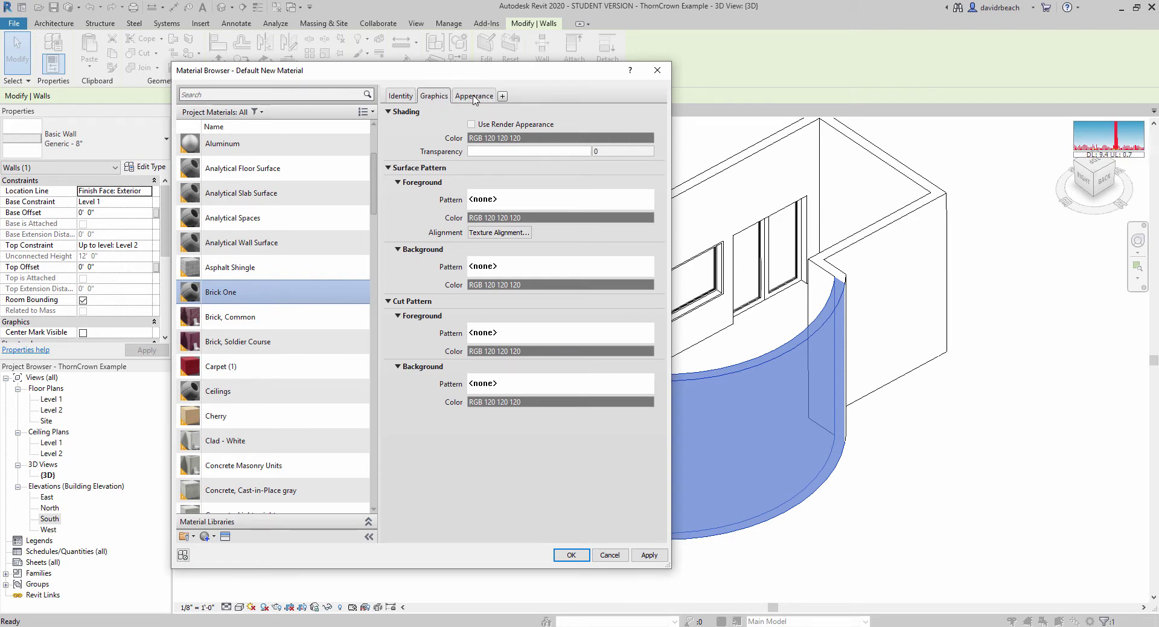
# - Set Brick One's appearance colour to brick brown, RGB 163 119 90
pyautogui.click(474, 96)
pyautogui.click(437, 98)
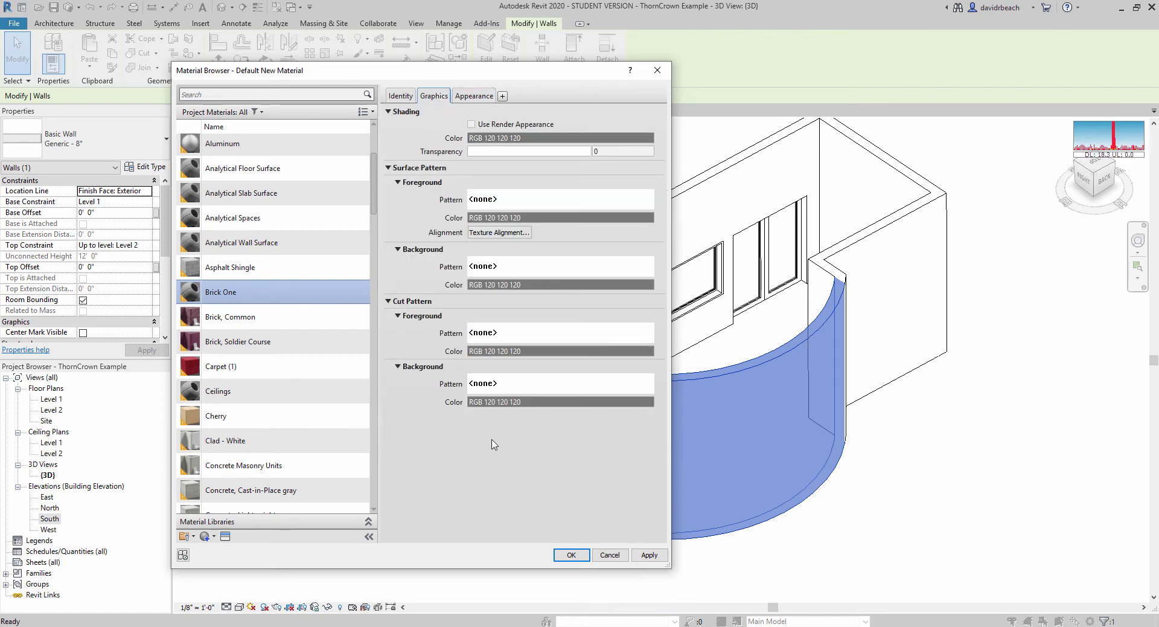
pyautogui.click(467, 99)
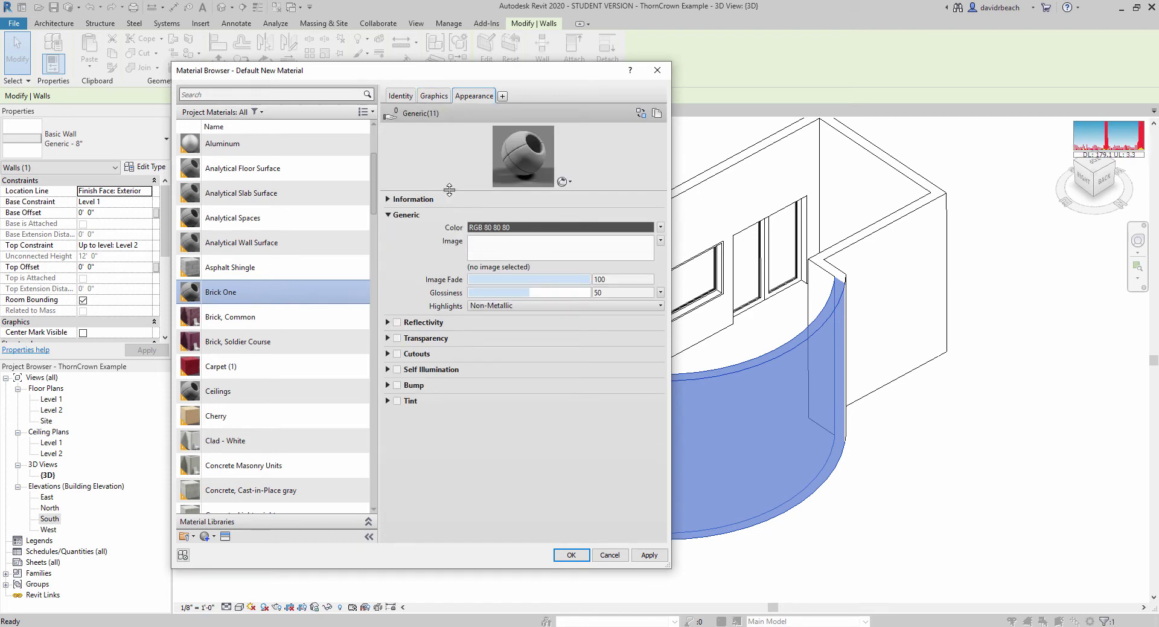
pyautogui.moveTo(450, 189); pyautogui.dragTo(453, 219)
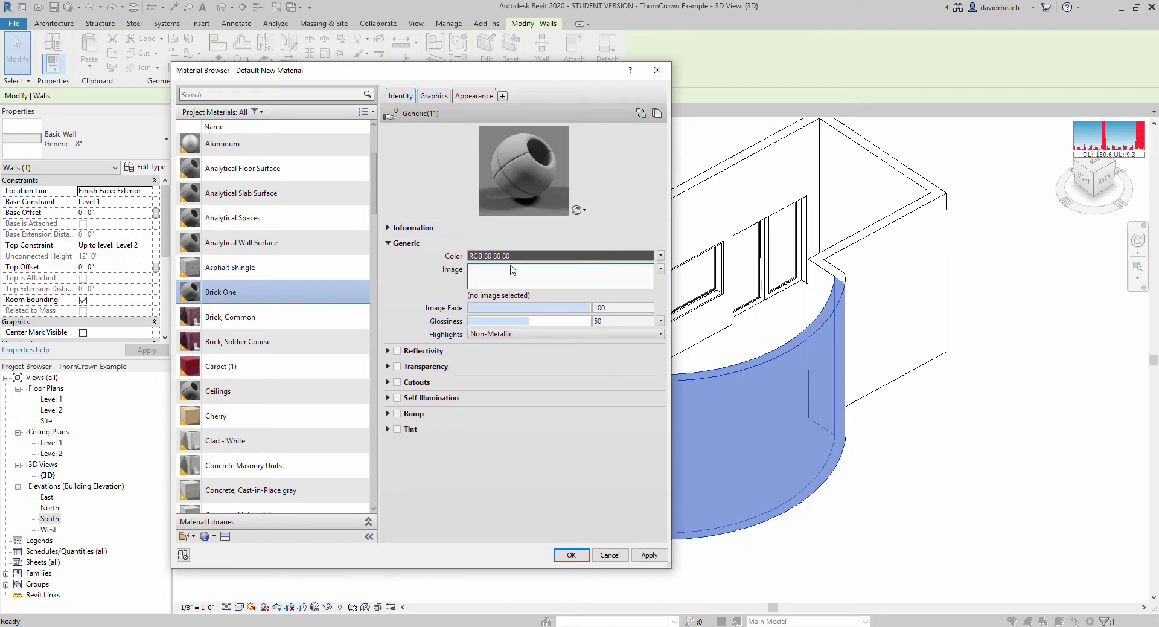
pyautogui.click(533, 256)
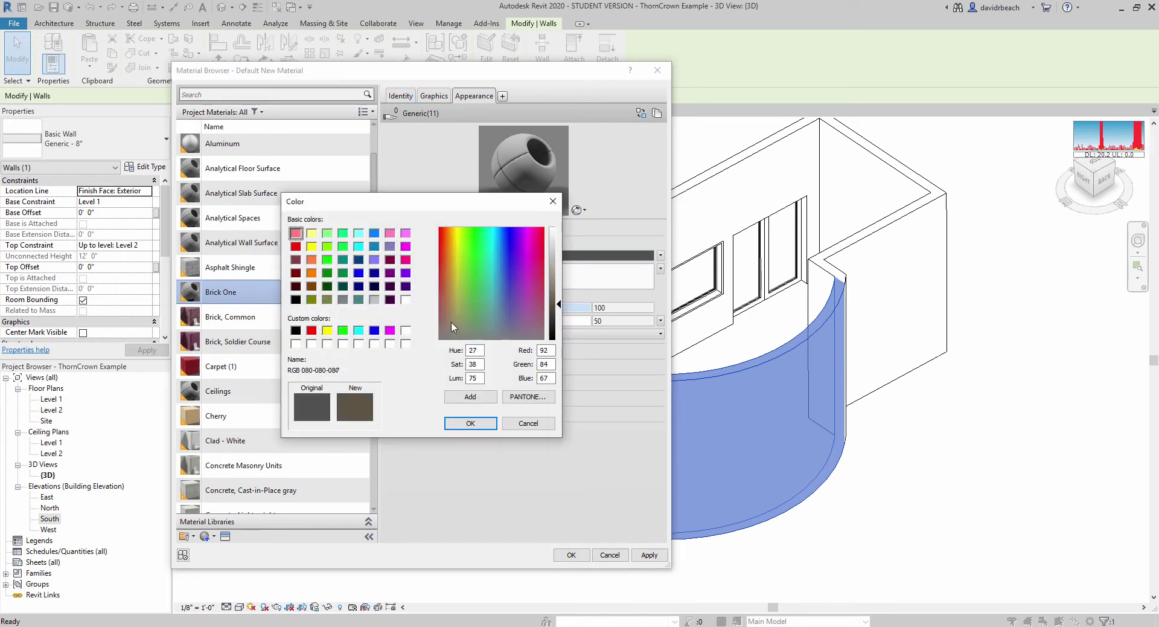
pyautogui.moveTo(551, 304); pyautogui.dragTo(551, 284)
pyautogui.moveTo(449, 311); pyautogui.dragTo(447, 307)
pyautogui.click(461, 422)
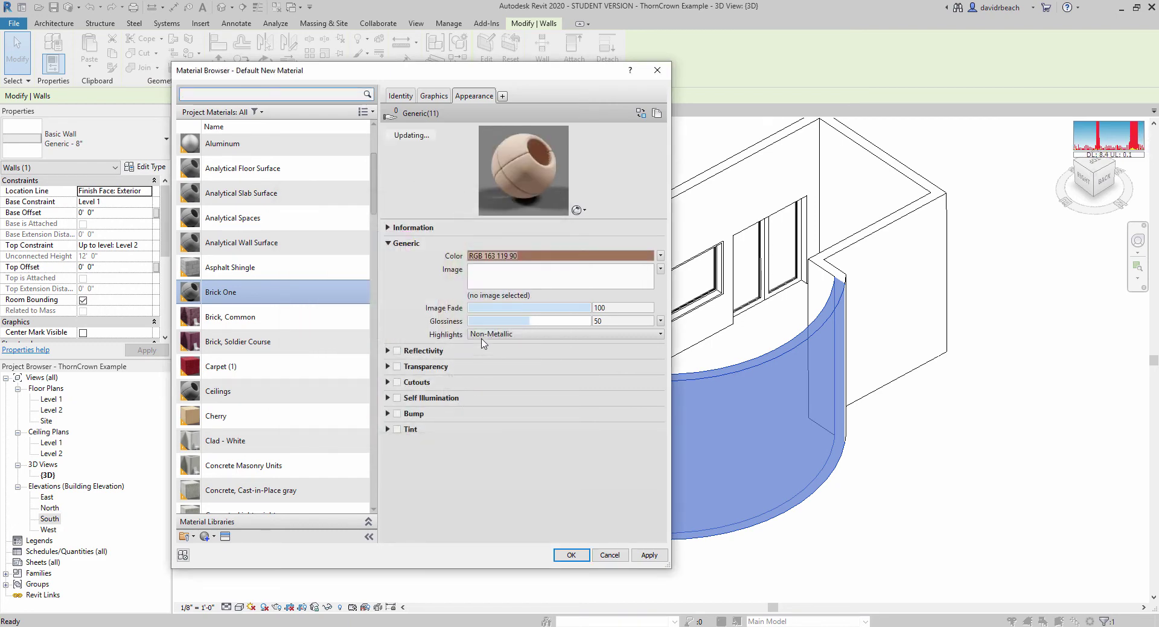
# - Tick Use Render Appearance on the Graphics tab and accept Brick One
pyautogui.click(441, 97)
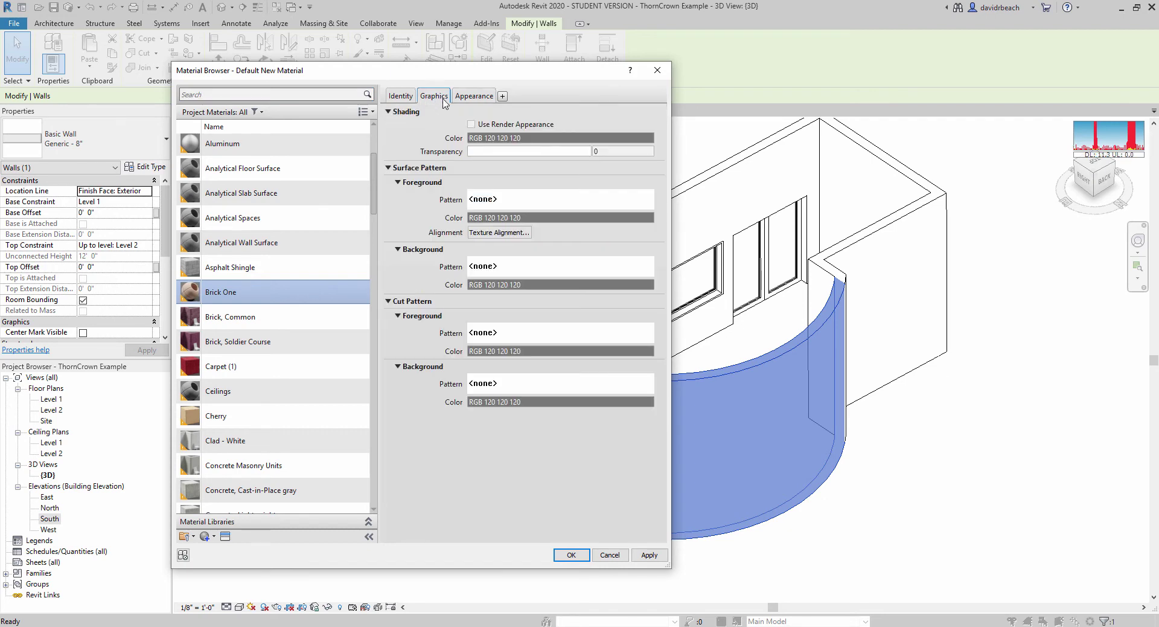
pyautogui.click(472, 124)
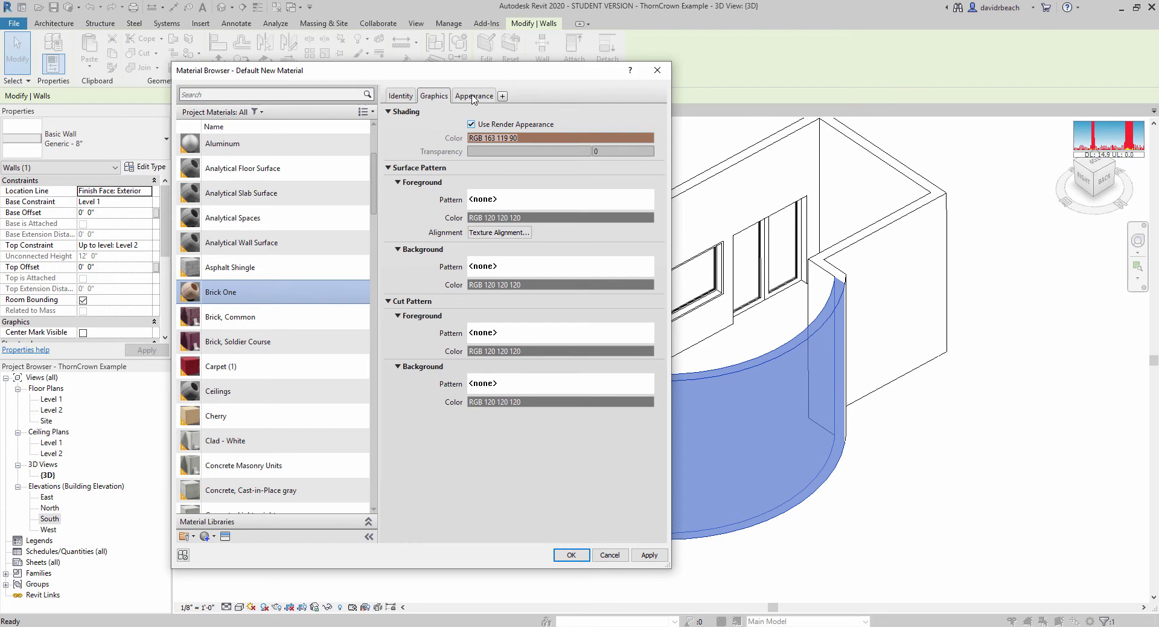
pyautogui.click(474, 97)
pyautogui.click(434, 96)
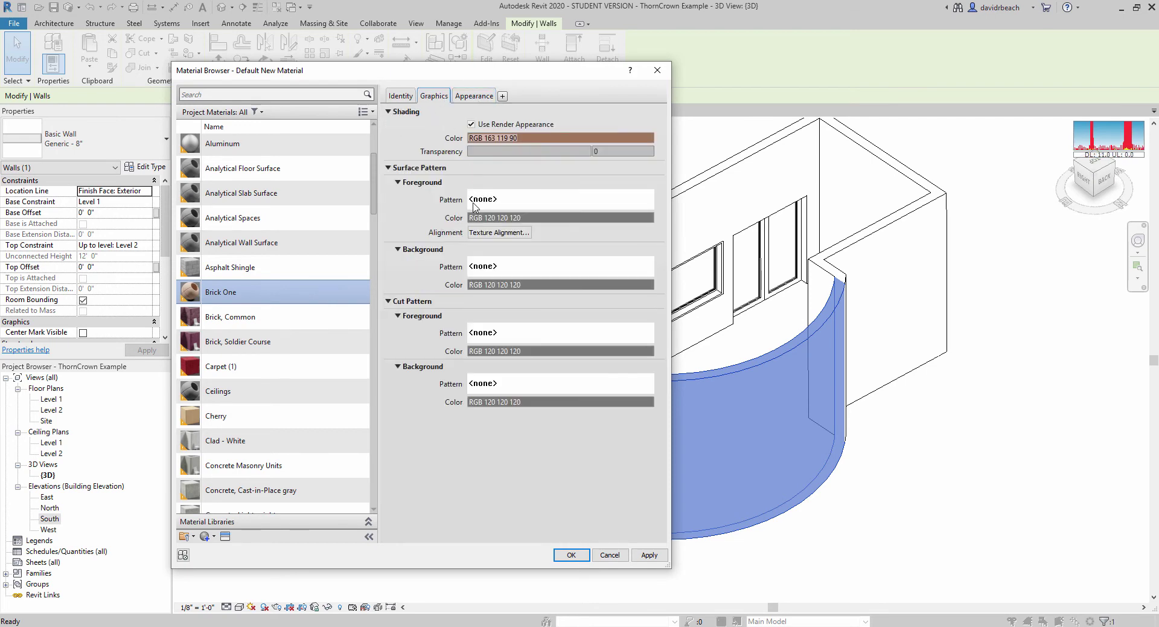
pyautogui.click(571, 555)
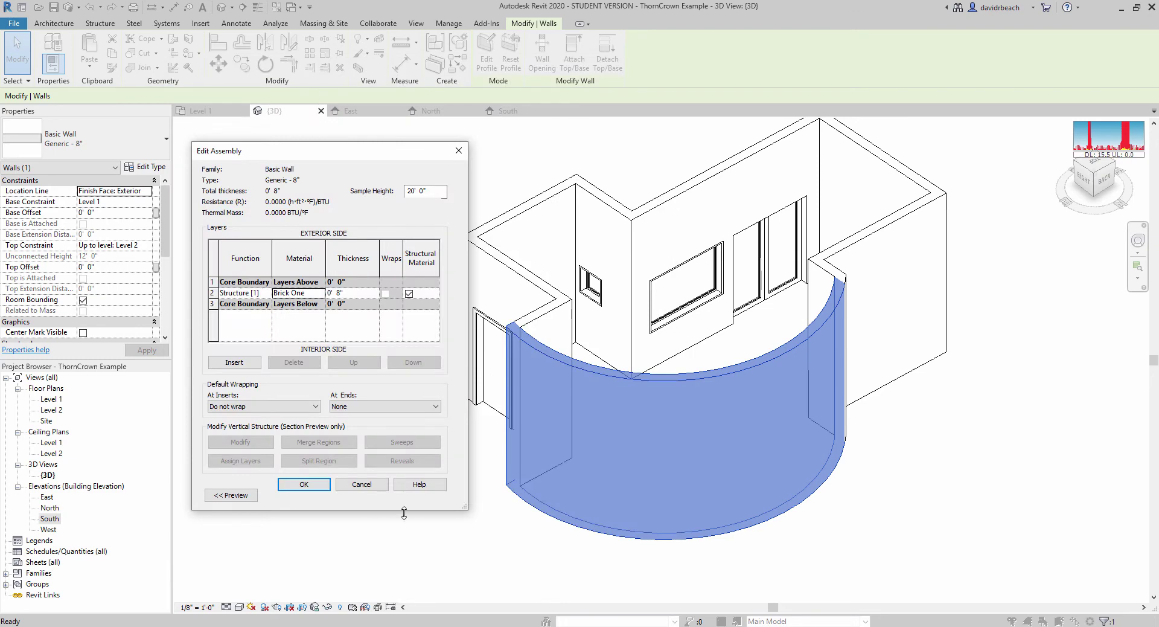
# - Confirm Edit Assembly and Type Properties so Generic - 8" uses Brick One
pyautogui.click(316, 483)
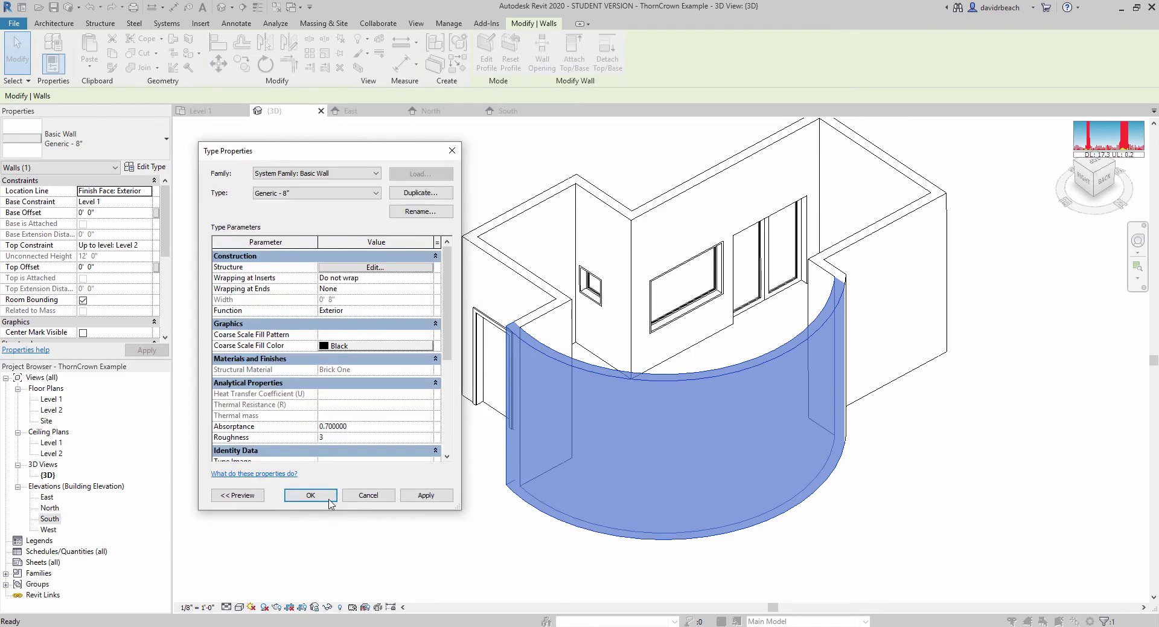
pyautogui.click(310, 495)
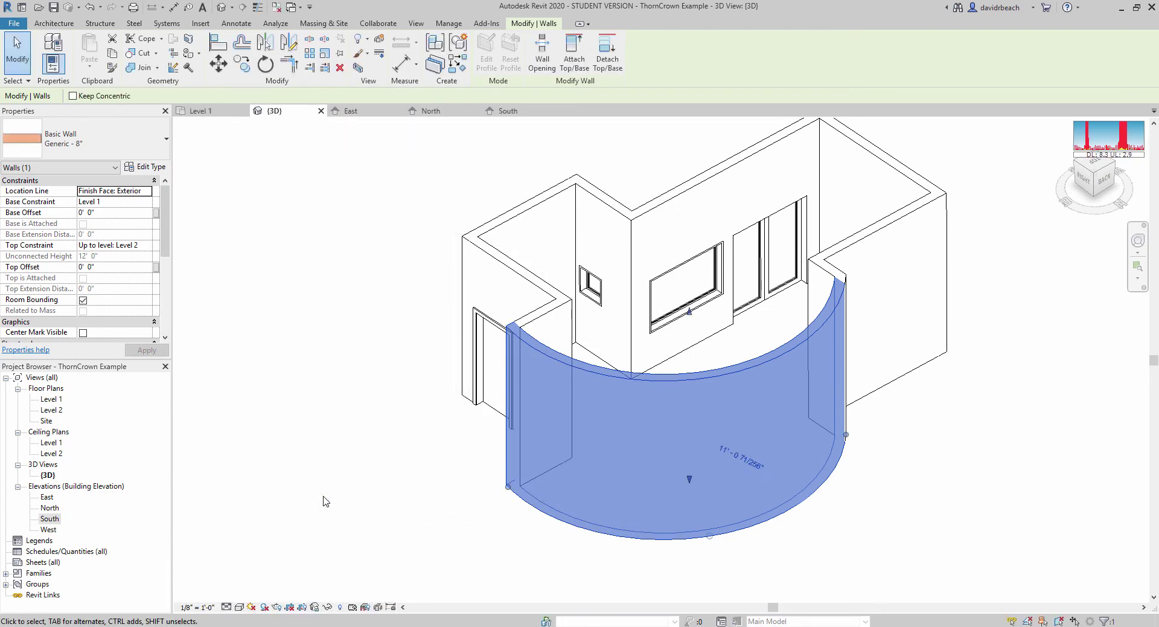
pyautogui.press('Escape')
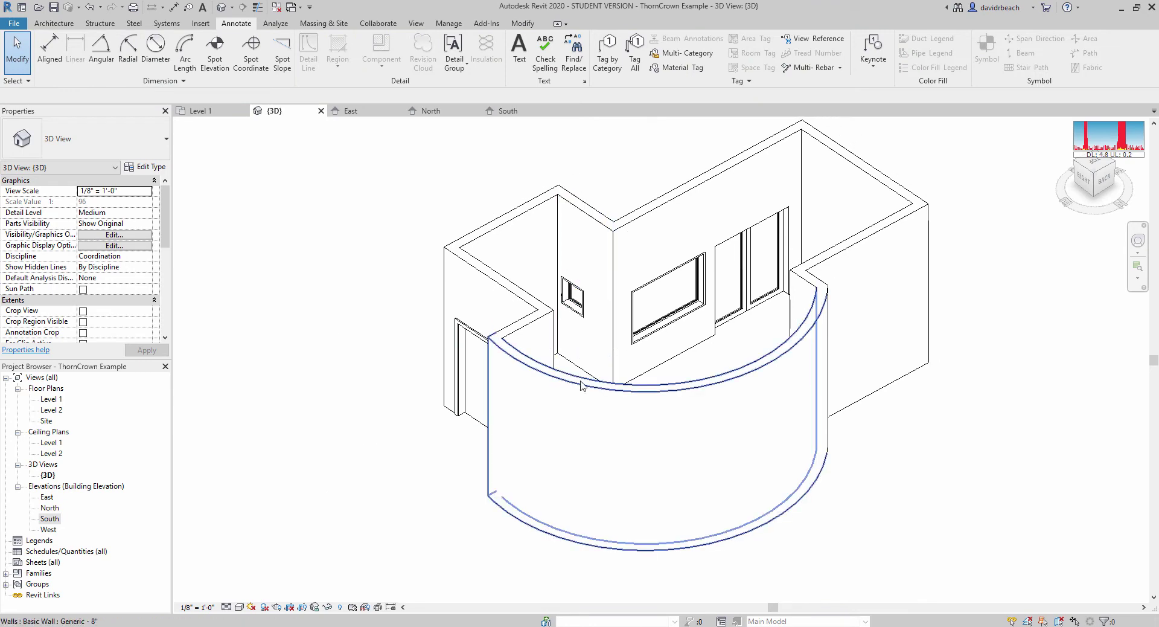
# - Reselect the curved wall and reopen its layer structure to verify Brick One
pyautogui.click(561, 369)
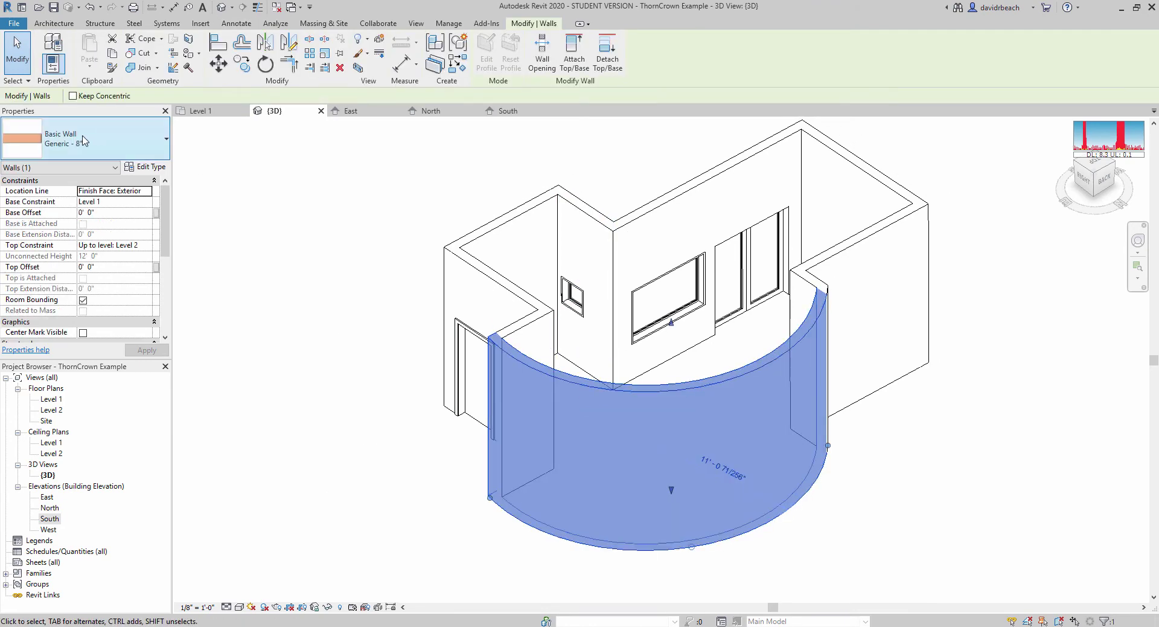
pyautogui.click(149, 169)
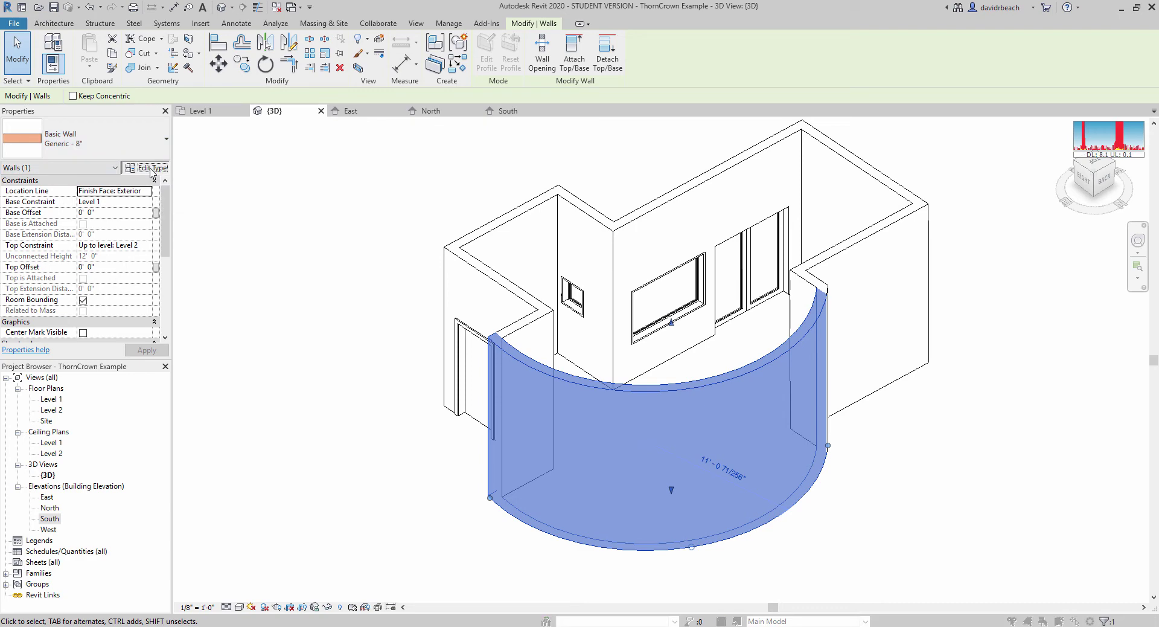
pyautogui.click(373, 268)
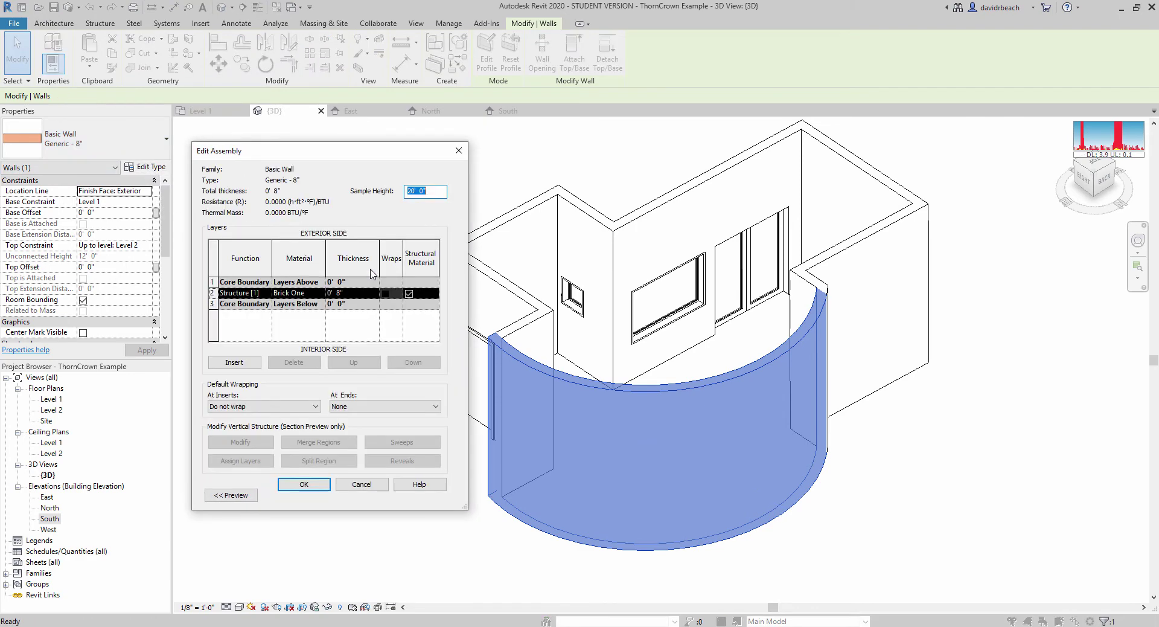
pyautogui.click(304, 485)
# - Close the wall type dialogs and clear the wall selection
pyautogui.click(306, 495)
pyautogui.click(310, 507)
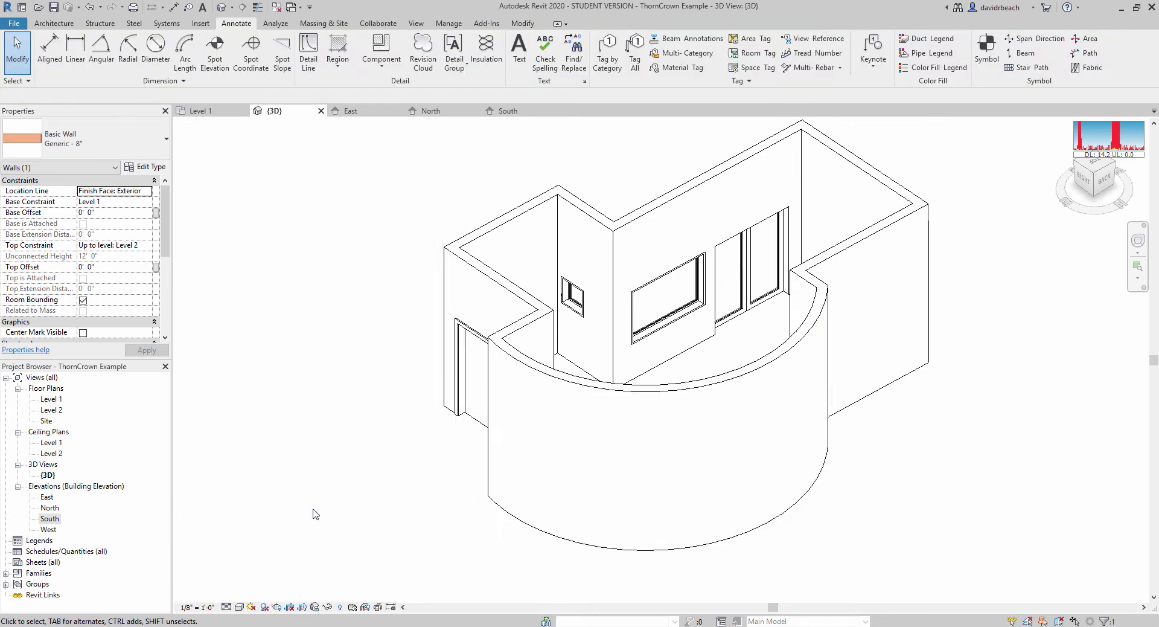
pyautogui.keyDown('shift'); pyautogui.moveTo(331, 465); pyautogui.dragTo(365, 467, button='middle'); pyautogui.keyUp('shift')
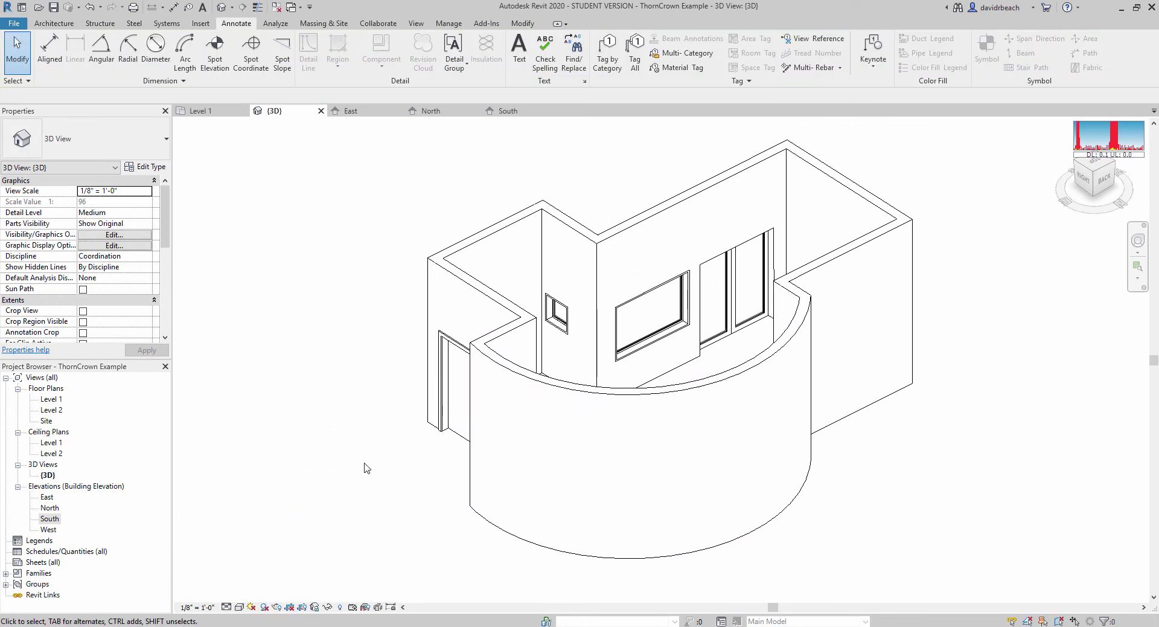
# - Preview the model in Wireframe, Hidden Line, Shaded and Consistent Colors visual styles
pyautogui.click(240, 607)
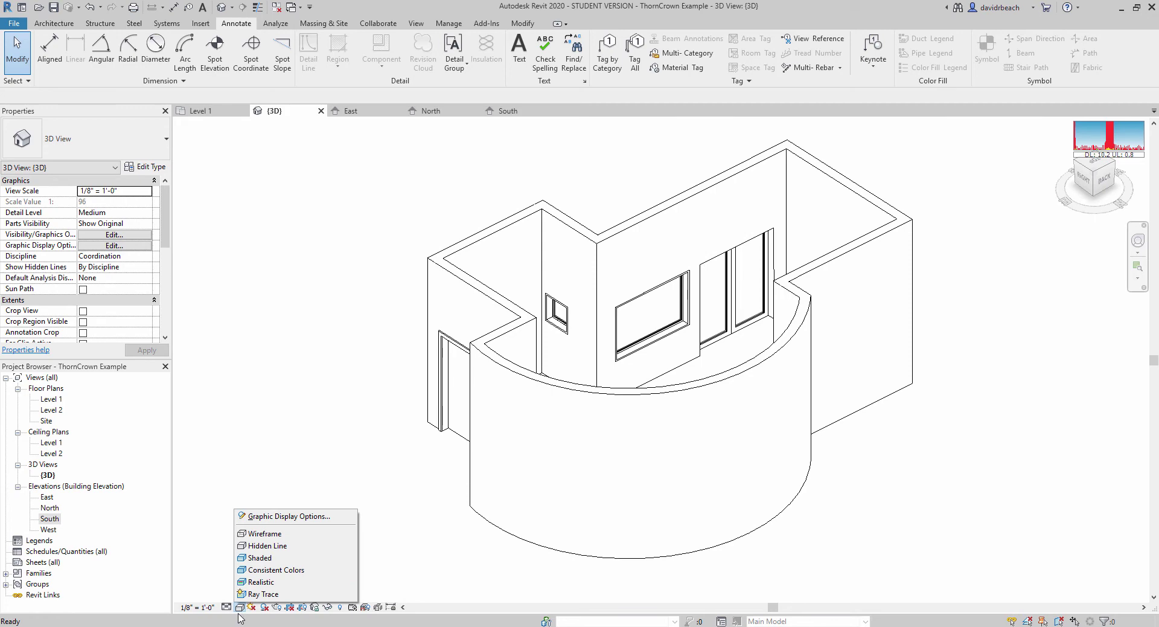
pyautogui.click(259, 534)
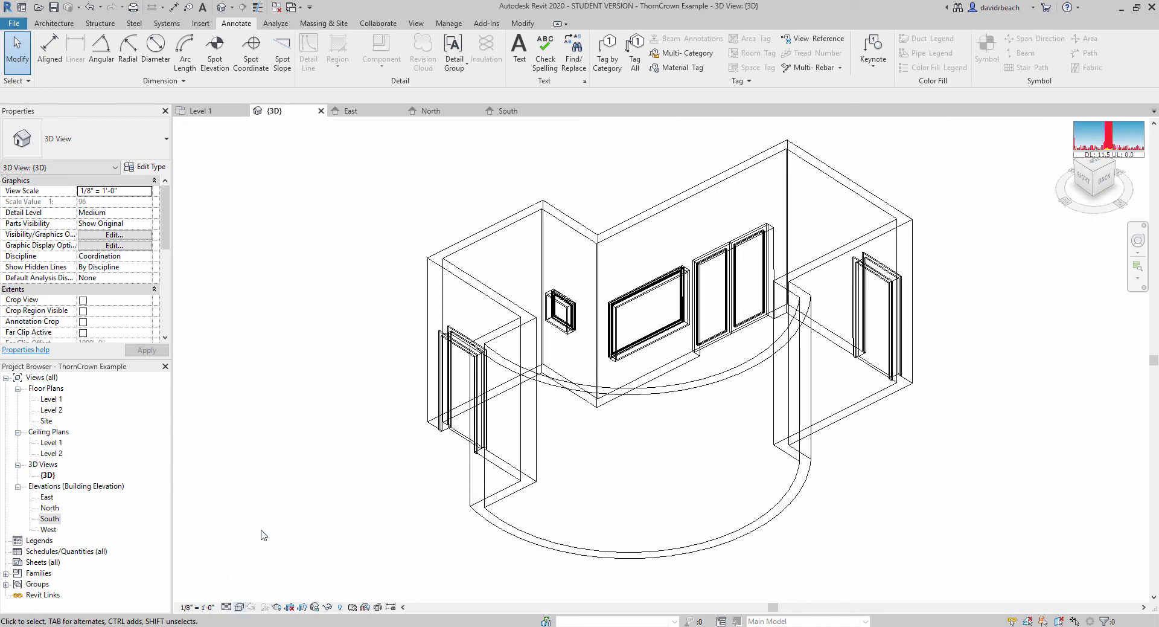
pyautogui.keyDown('shift'); pyautogui.moveTo(381, 501); pyautogui.dragTo(287, 545, button='middle'); pyautogui.keyUp('shift')
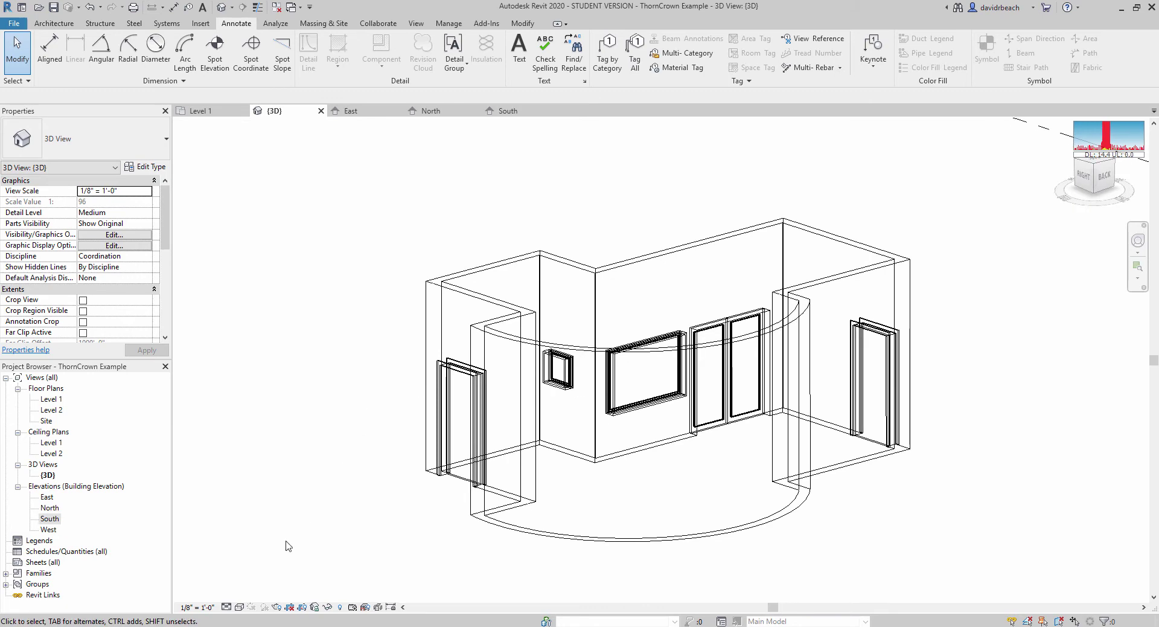
pyautogui.click(239, 606)
pyautogui.click(260, 545)
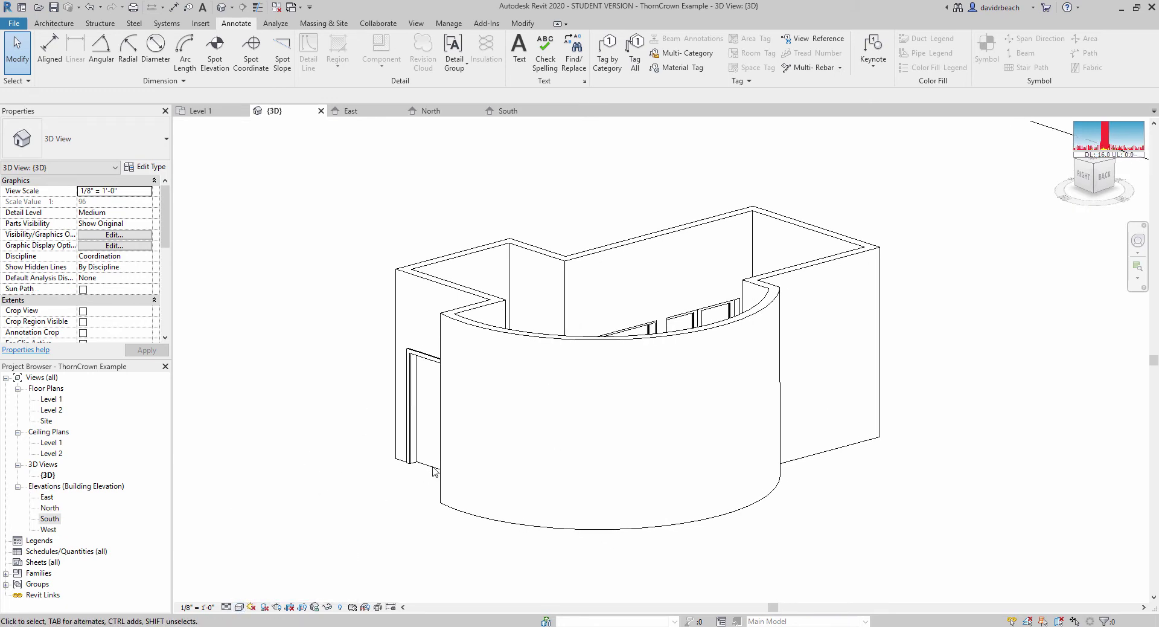
pyautogui.click(239, 606)
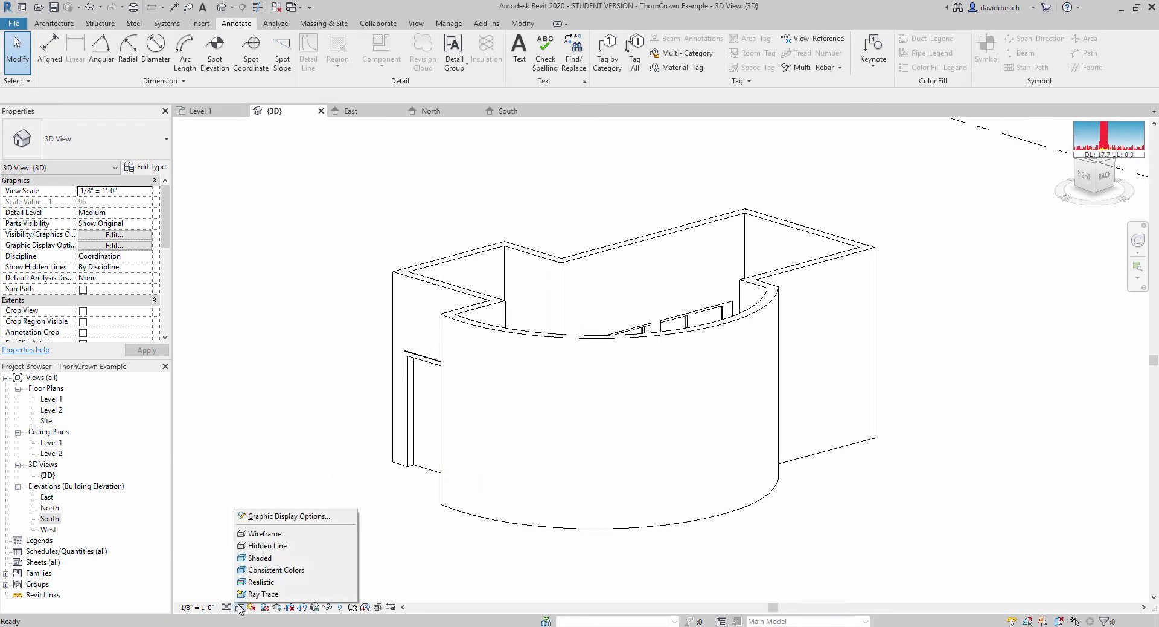
pyautogui.click(260, 557)
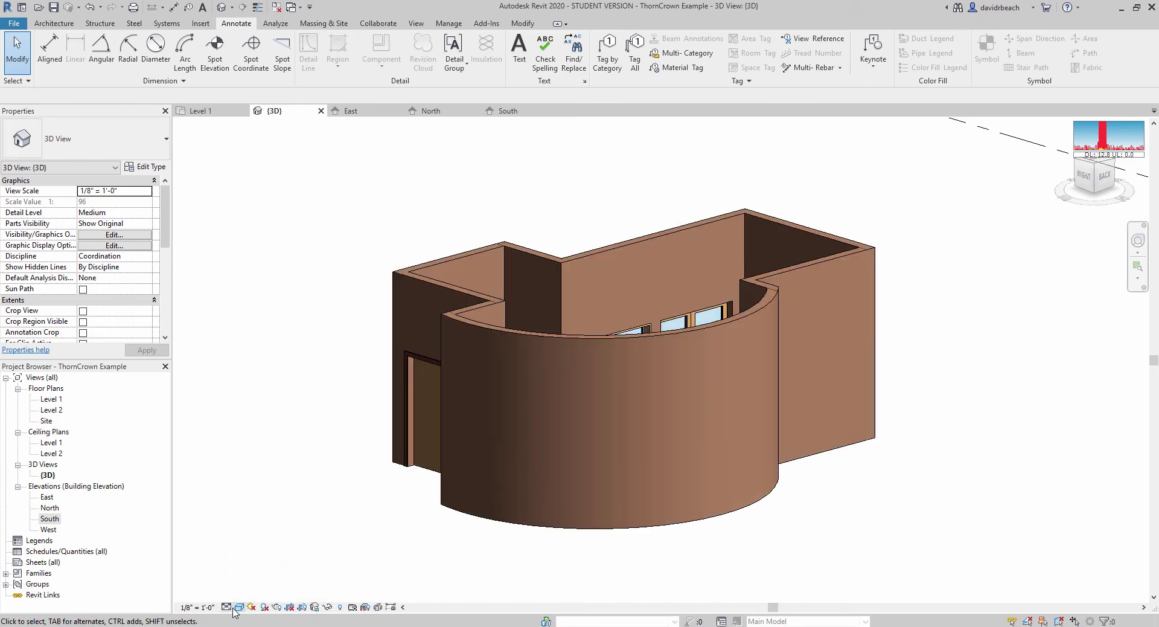
pyautogui.click(239, 606)
pyautogui.click(255, 570)
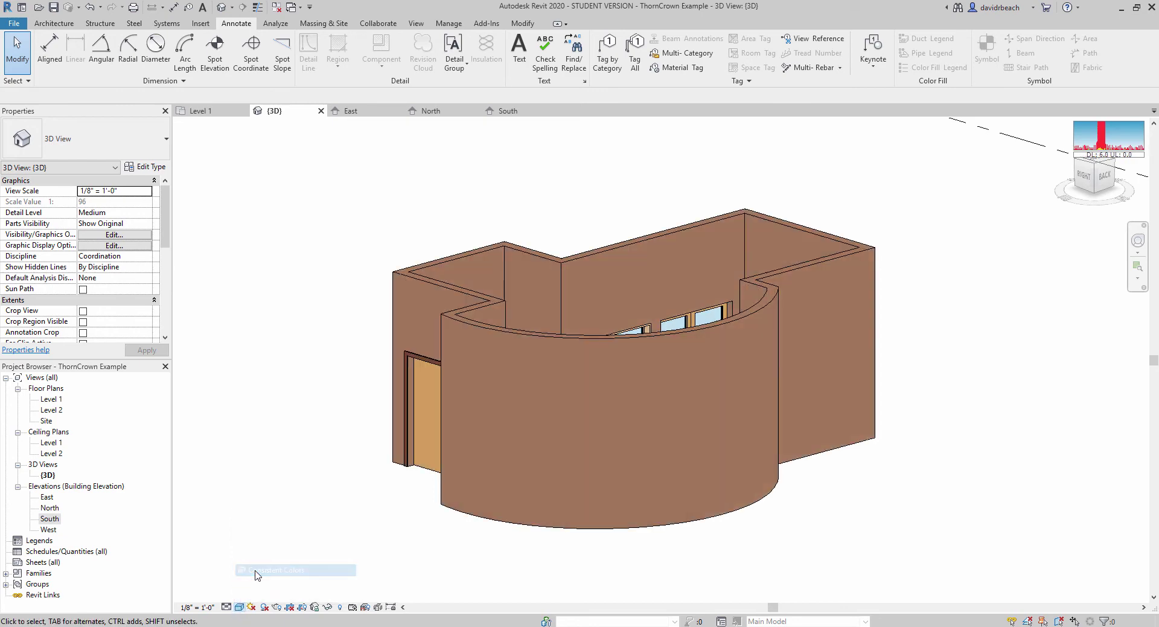
# - Switch the 3D view to Realistic to show the walls in brick brown
pyautogui.keyDown('shift'); pyautogui.moveTo(309, 456); pyautogui.dragTo(502, 385, button='middle'); pyautogui.keyUp('shift')
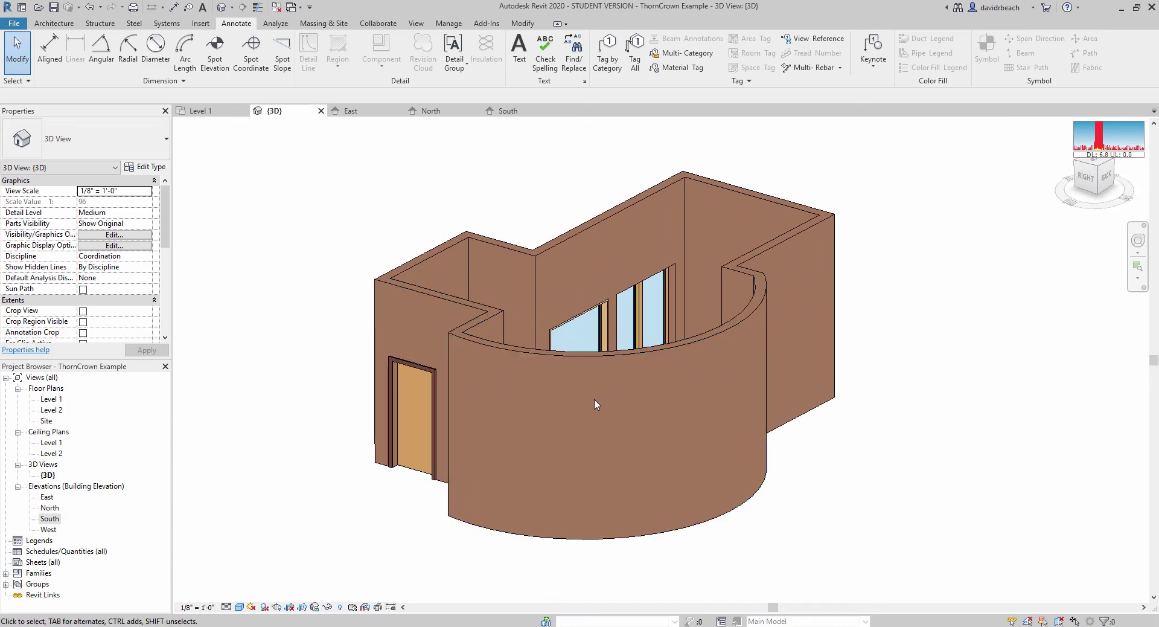
pyautogui.click(240, 607)
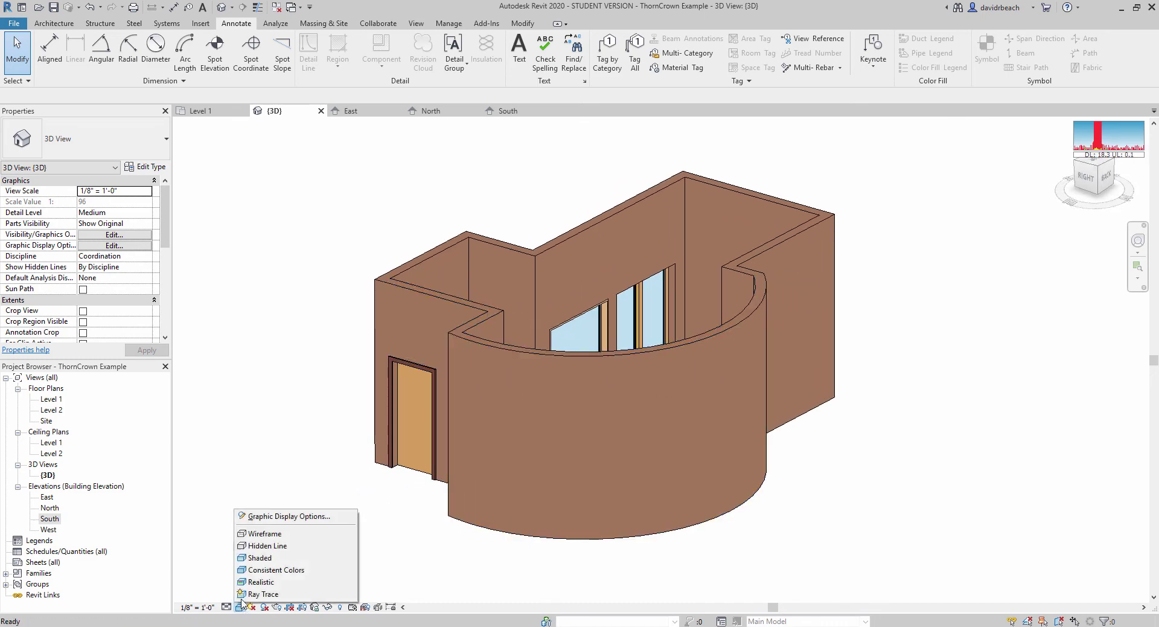
pyautogui.click(260, 562)
pyautogui.keyDown('shift'); pyautogui.moveTo(296, 475); pyautogui.dragTo(291, 512, button='middle'); pyautogui.keyUp('shift')
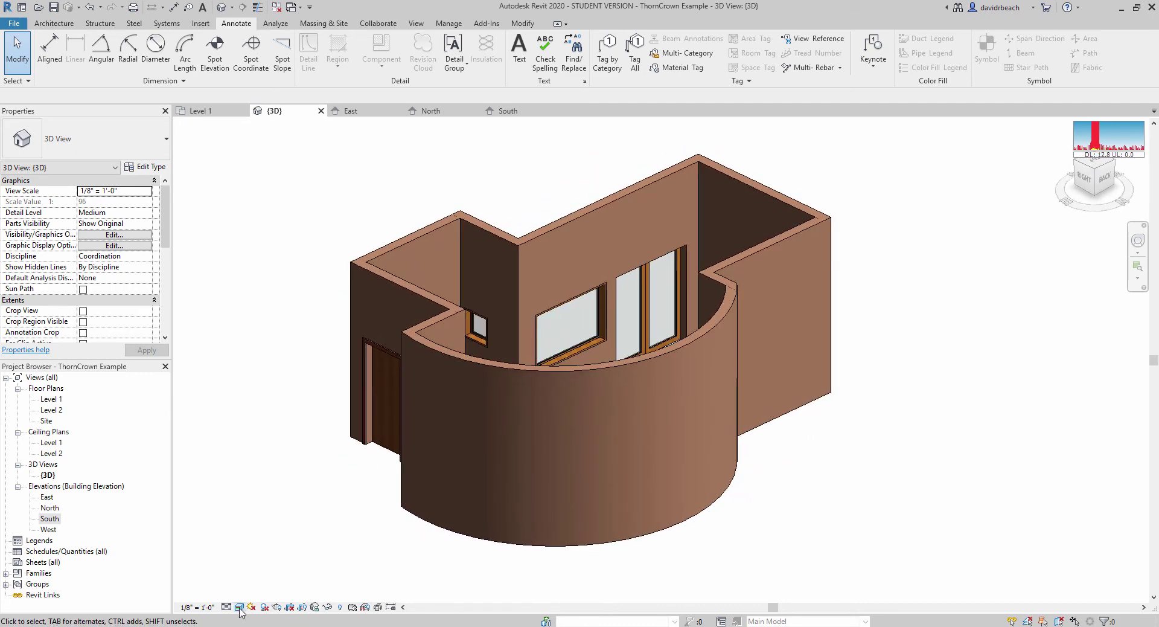
pyautogui.click(240, 606)
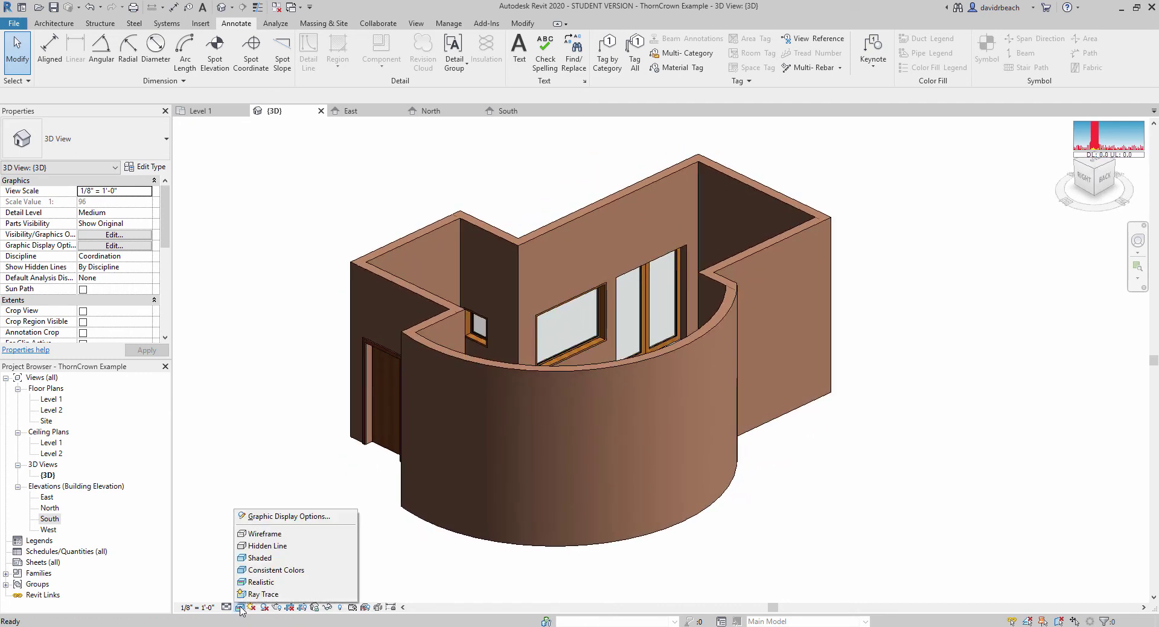
pyautogui.click(266, 583)
pyautogui.keyDown('shift'); pyautogui.moveTo(282, 496); pyautogui.dragTo(213, 525, button='middle'); pyautogui.keyUp('shift')
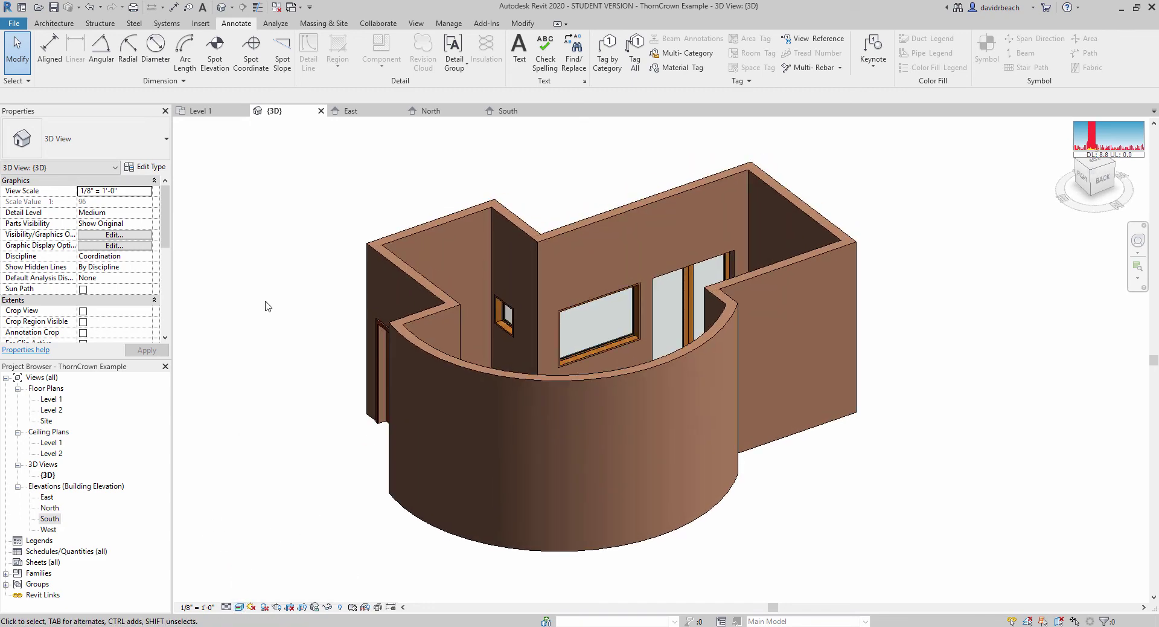
pyautogui.moveTo(497, 235); pyautogui.dragTo(443, 244, button='middle')
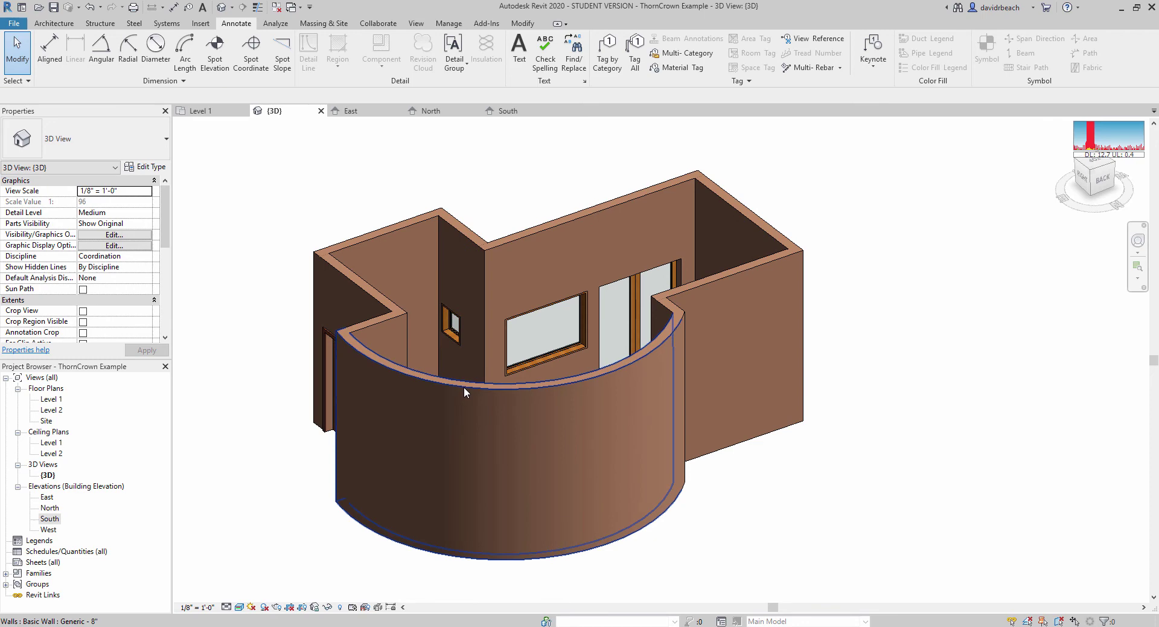
# - Select the curved wall and bring up its Type Properties
pyautogui.click(464, 386)
pyautogui.click(859, 515)
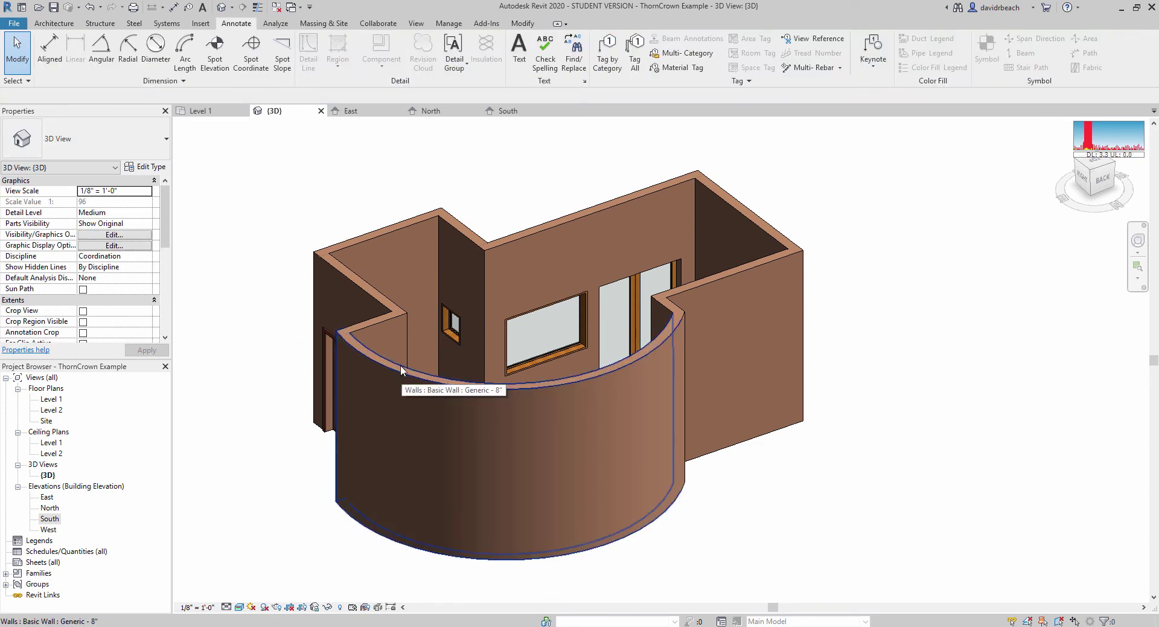
pyautogui.moveTo(255, 167); pyautogui.dragTo(240, 195, button='middle')
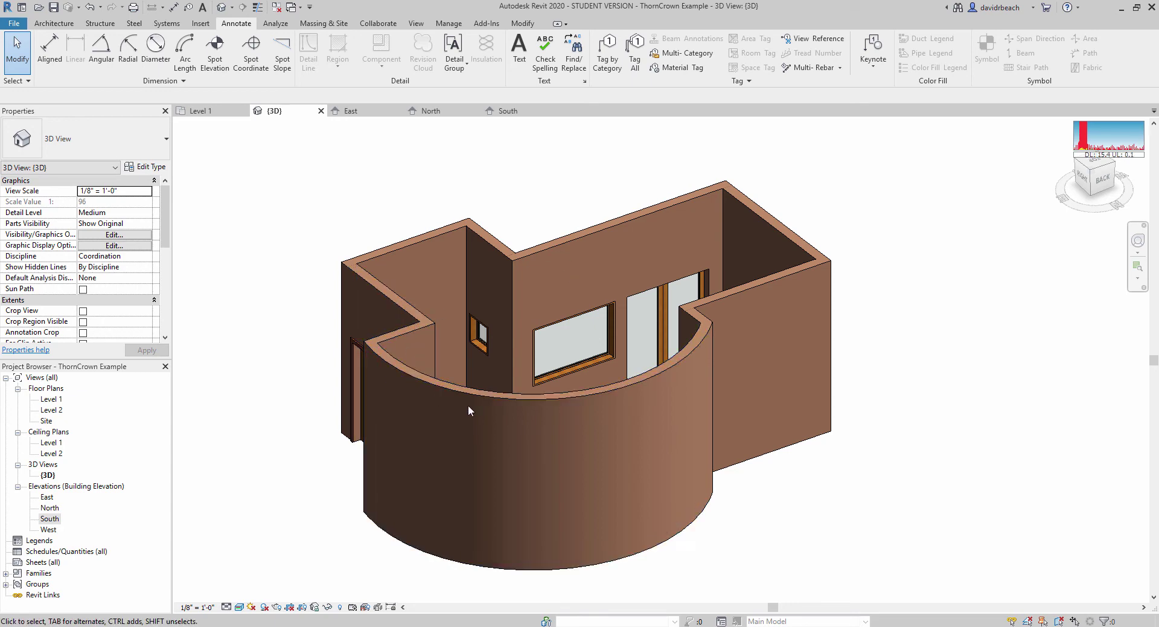
pyautogui.click(492, 400)
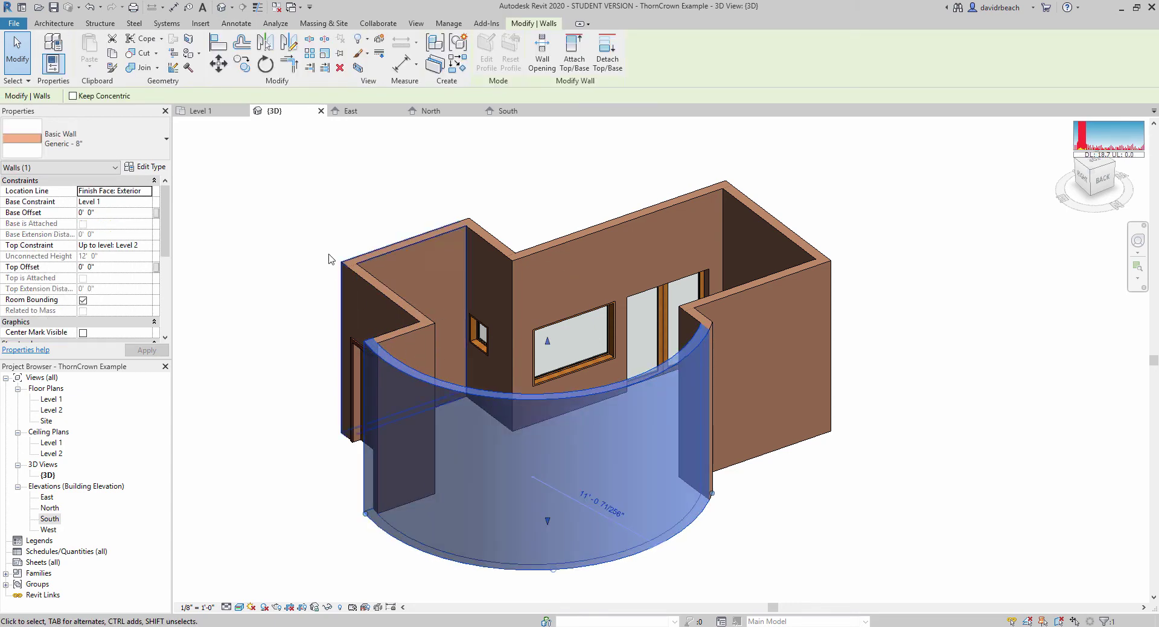
pyautogui.click(147, 168)
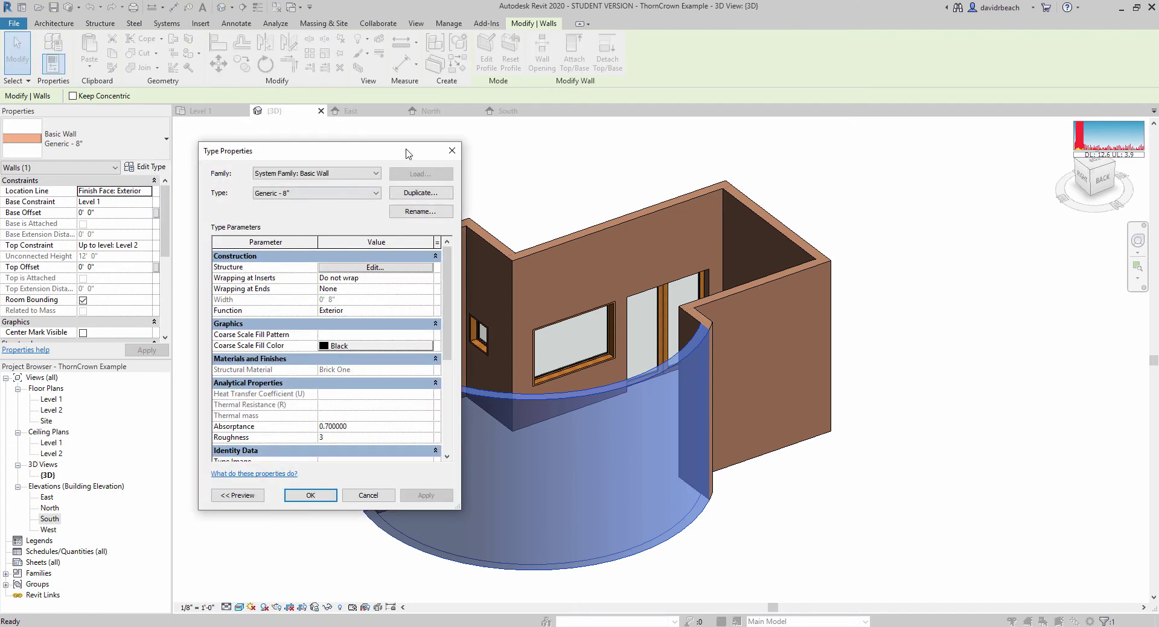
pyautogui.moveTo(405, 153); pyautogui.dragTo(394, 155)
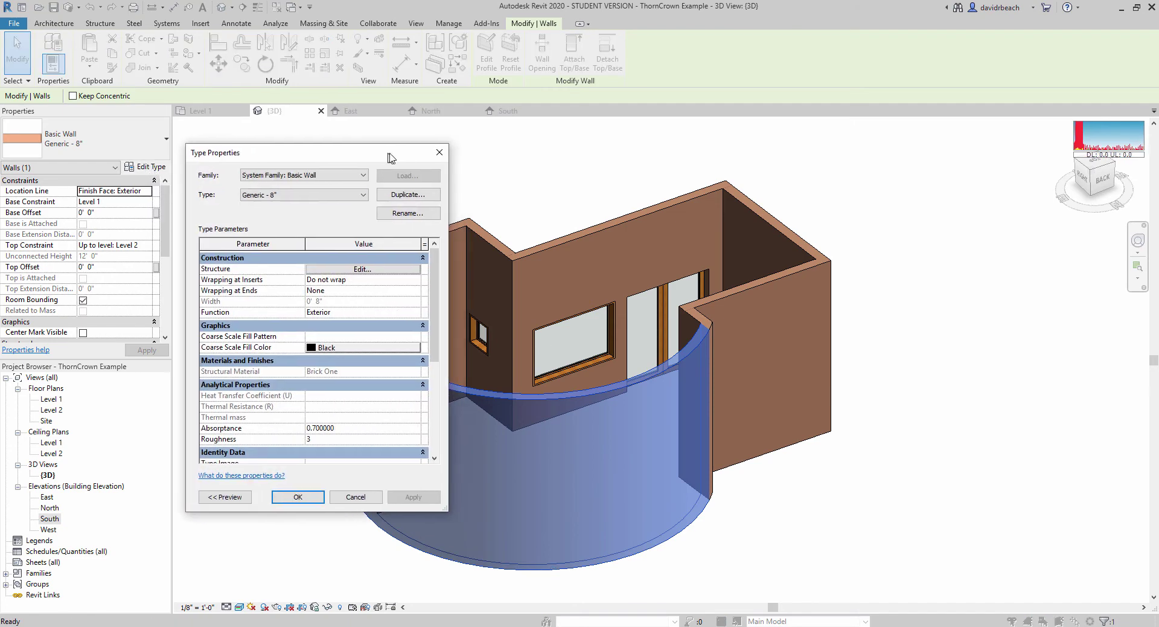
# - Duplicate the type as Generic - 8" Brick Two and edit its Structure layer material
pyautogui.click(408, 196)
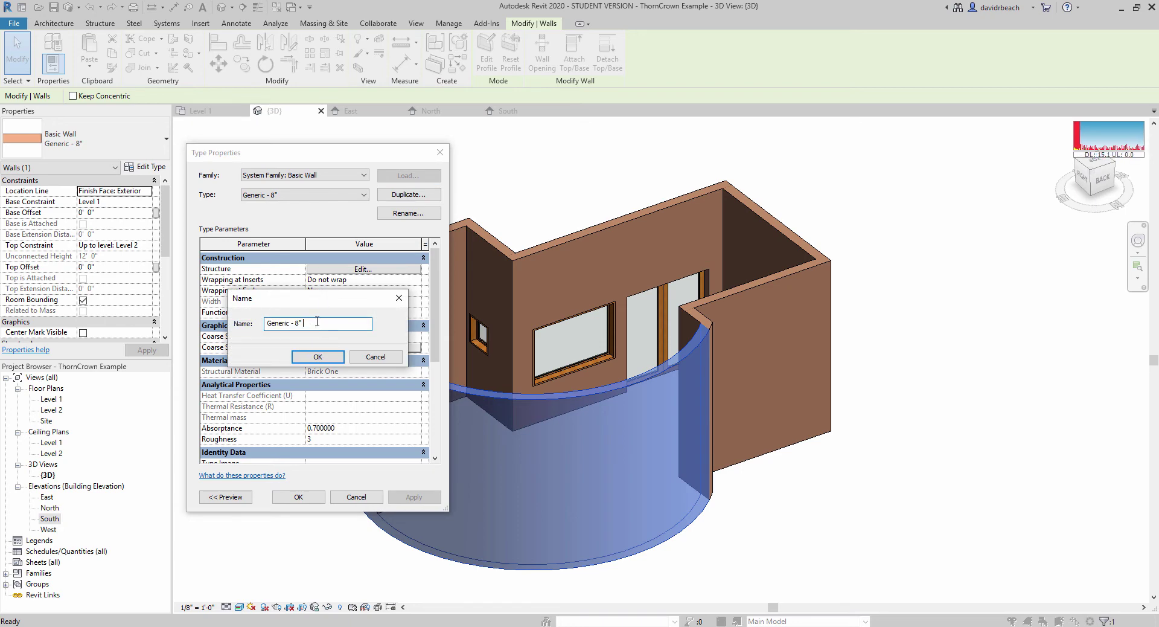
pyautogui.press('Return')
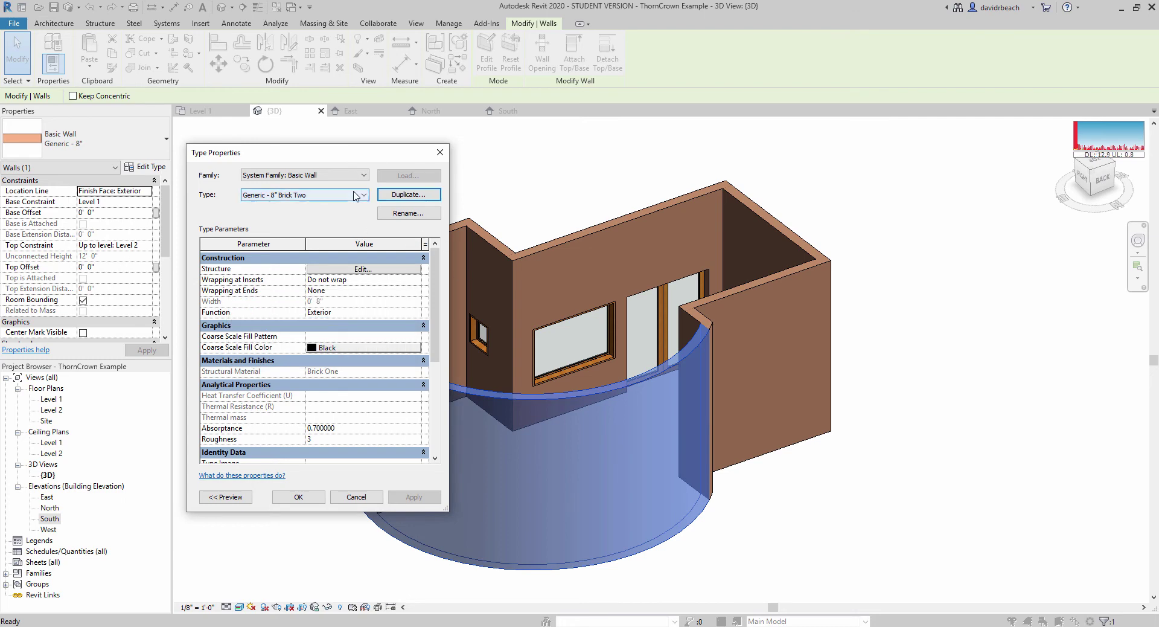
pyautogui.click(356, 195)
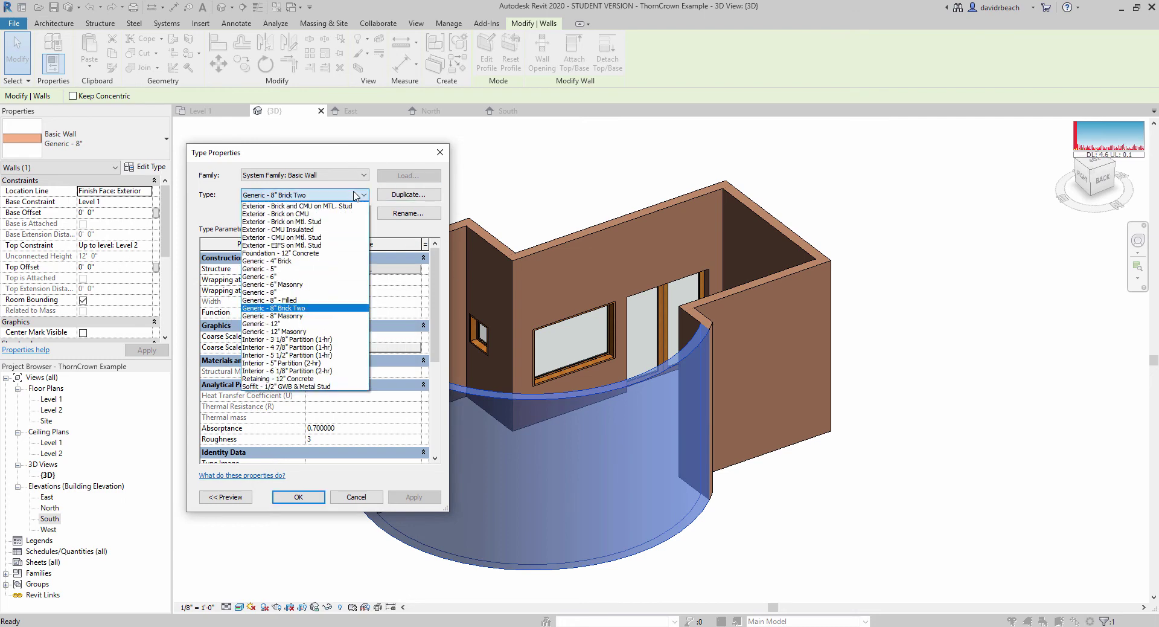
pyautogui.click(299, 309)
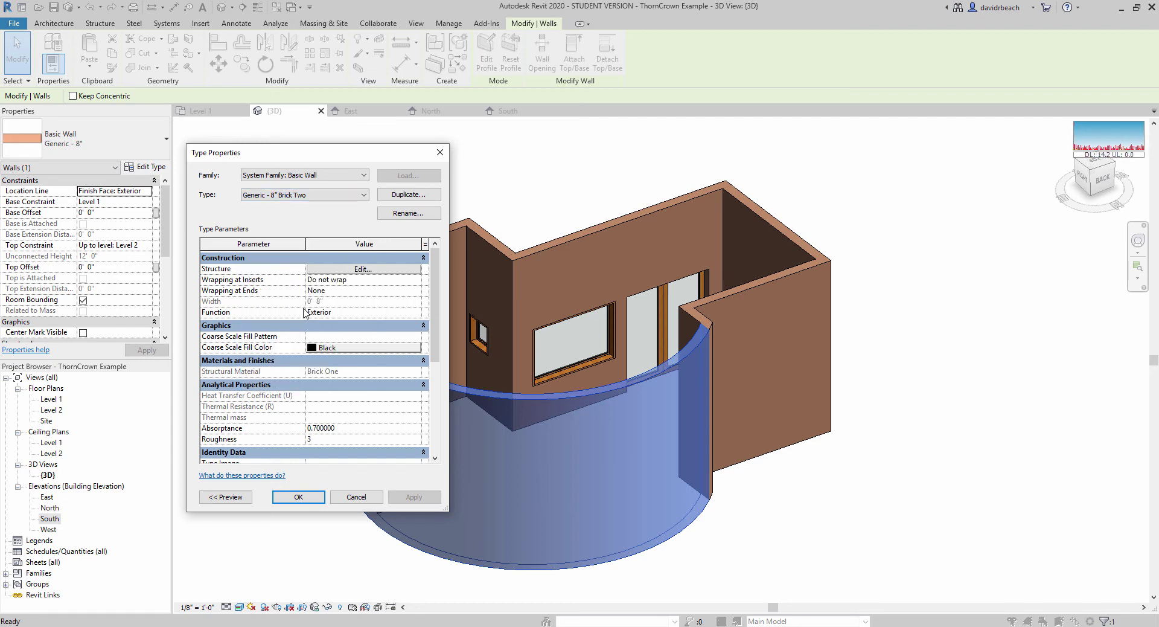
pyautogui.click(338, 270)
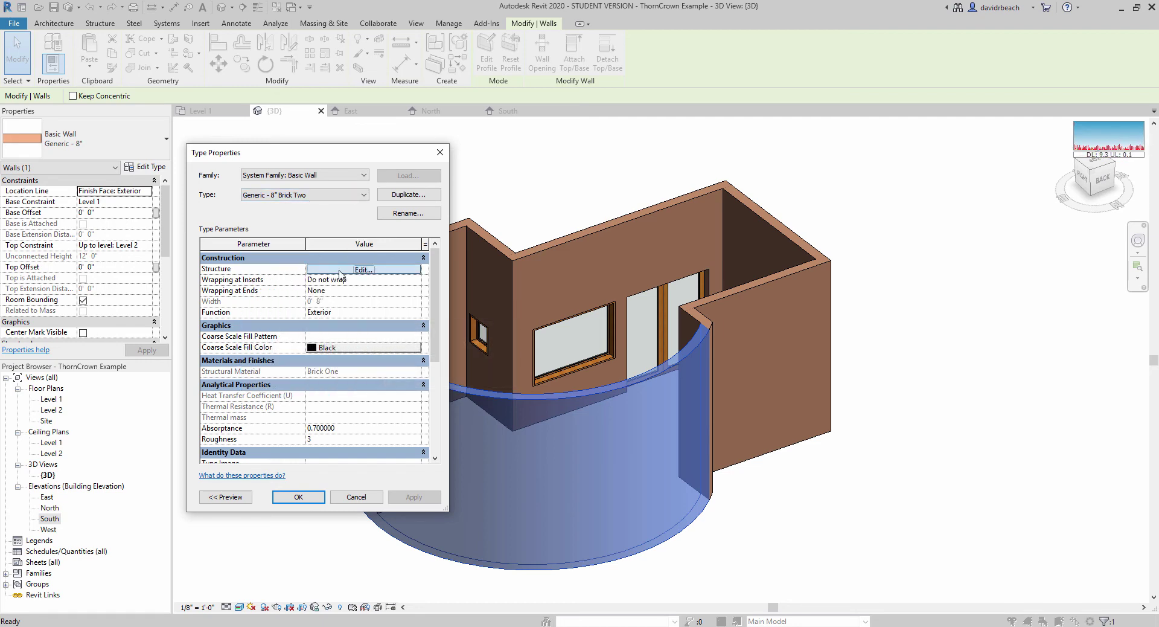
pyautogui.click(293, 295)
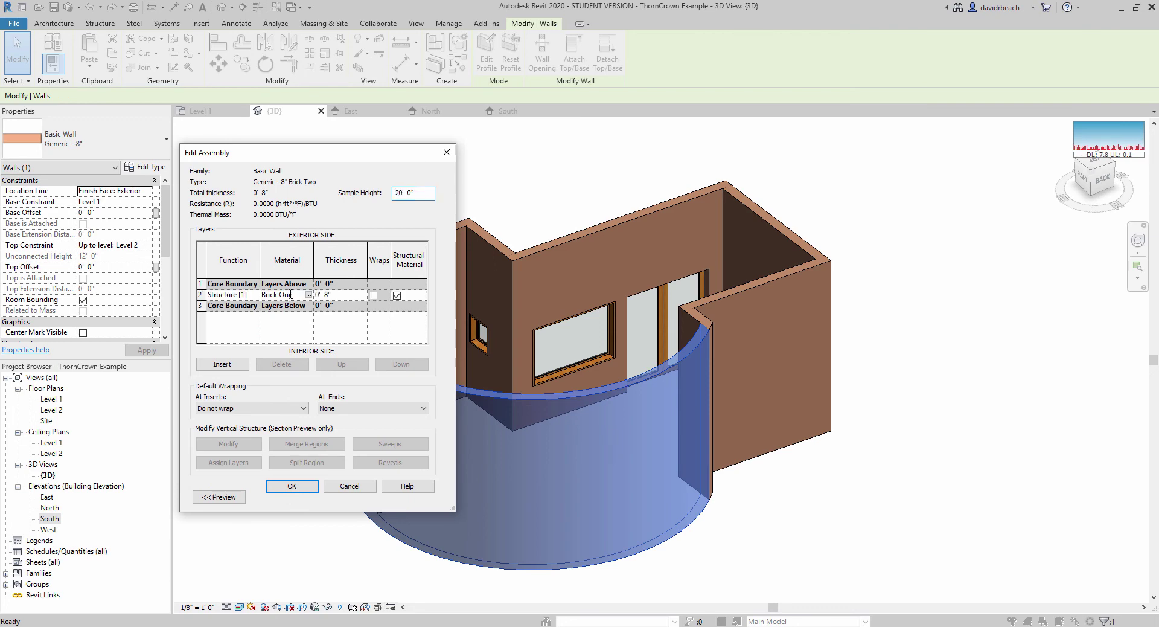
# - Create a new material in the Material Browser and name it Brick Two
pyautogui.click(308, 295)
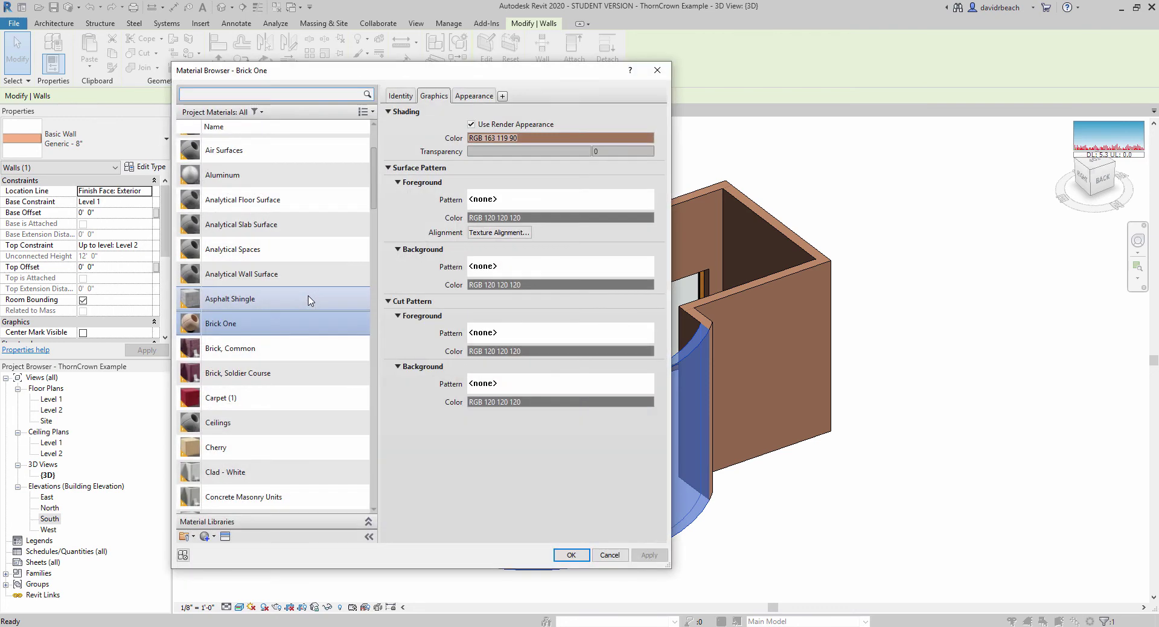
pyautogui.click(207, 536)
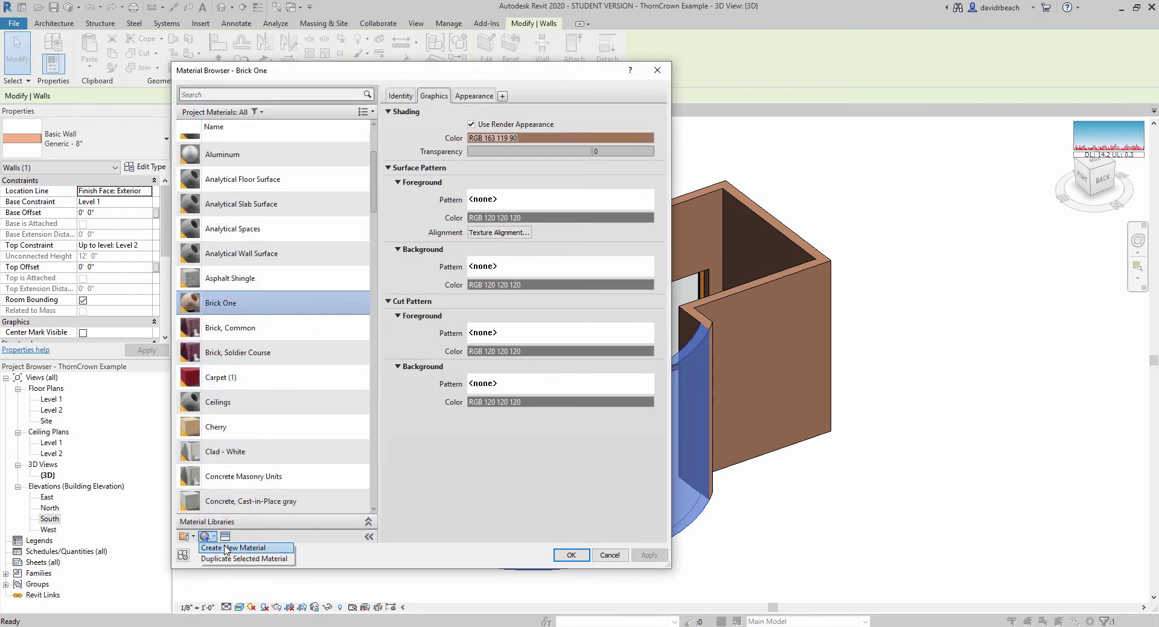
pyautogui.click(238, 549)
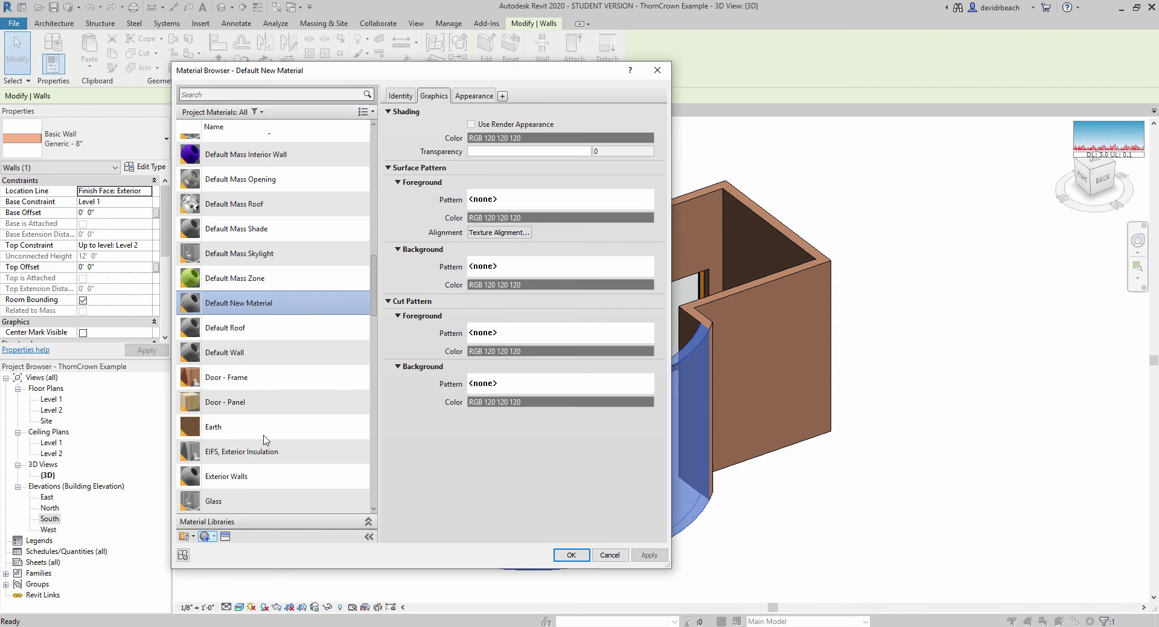
pyautogui.rightClick(235, 307)
pyautogui.click(266, 338)
pyautogui.write('Brick Two')
pyautogui.press('Return')
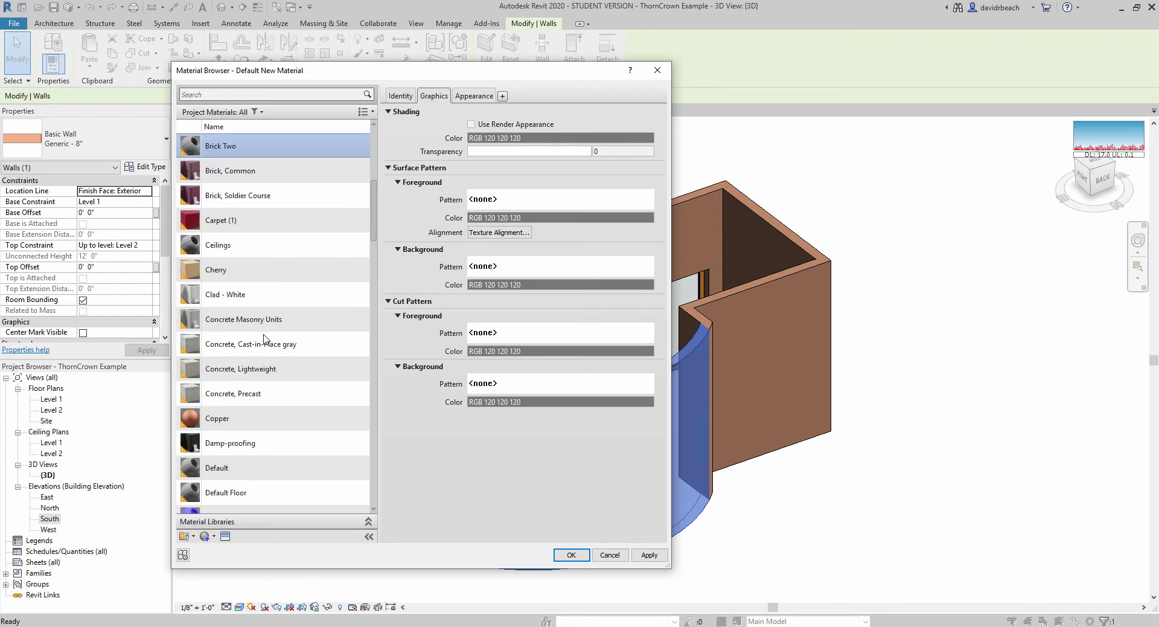
# - Set Brick Two's appearance colour to bright green, RGB 87 228 71
pyautogui.click(473, 96)
pyautogui.click(525, 228)
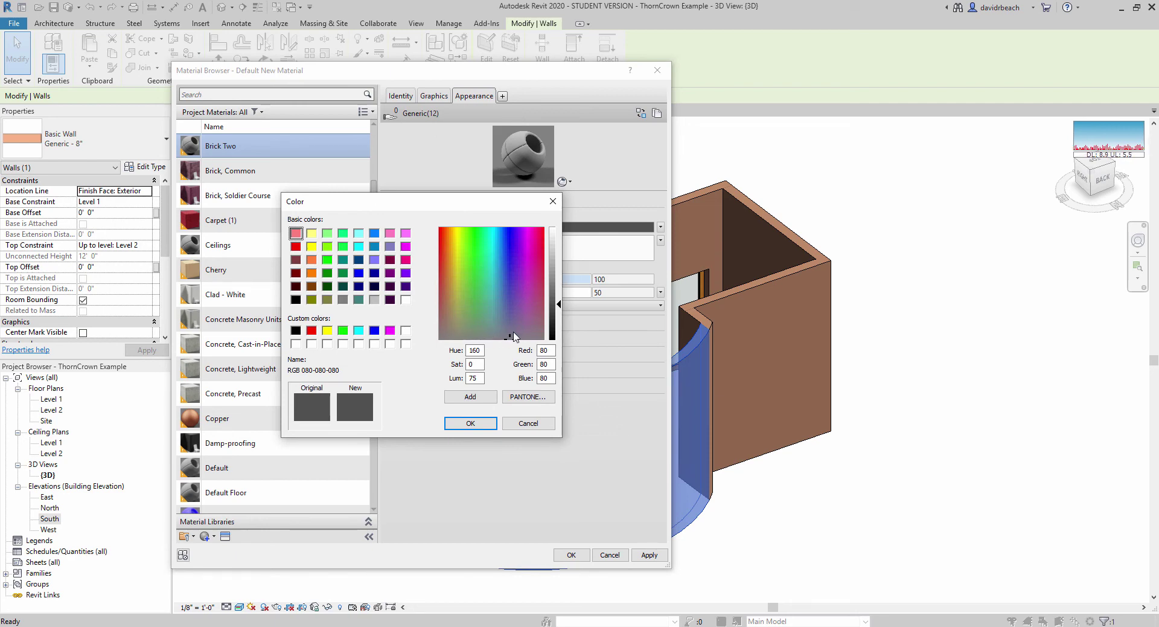
pyautogui.click(474, 264)
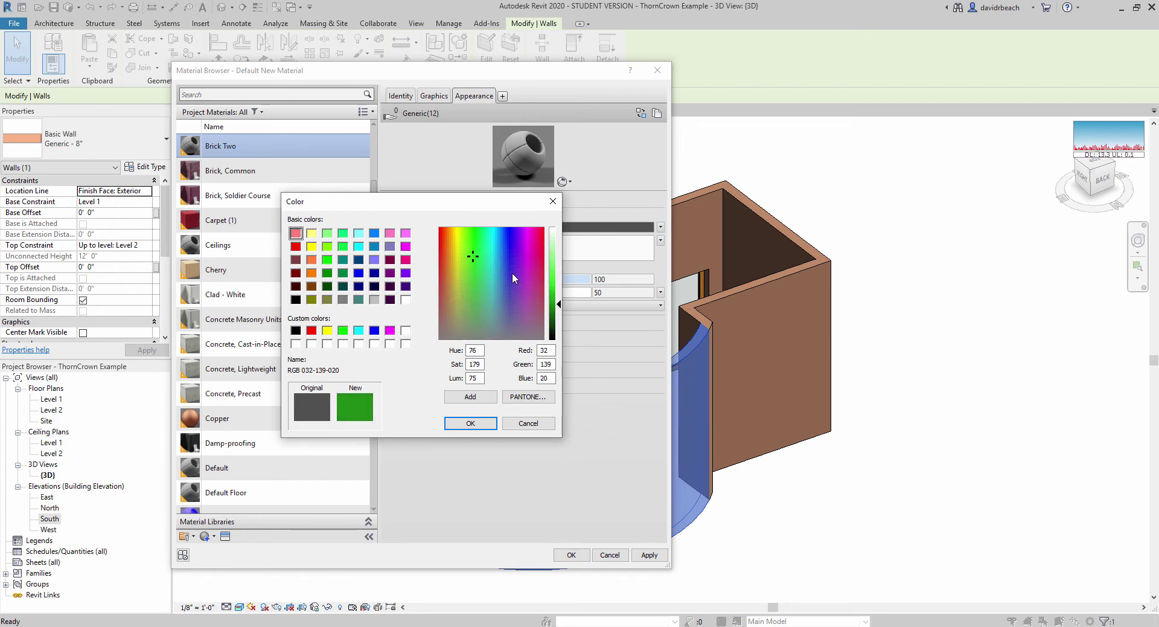
pyautogui.moveTo(558, 303); pyautogui.dragTo(558, 275)
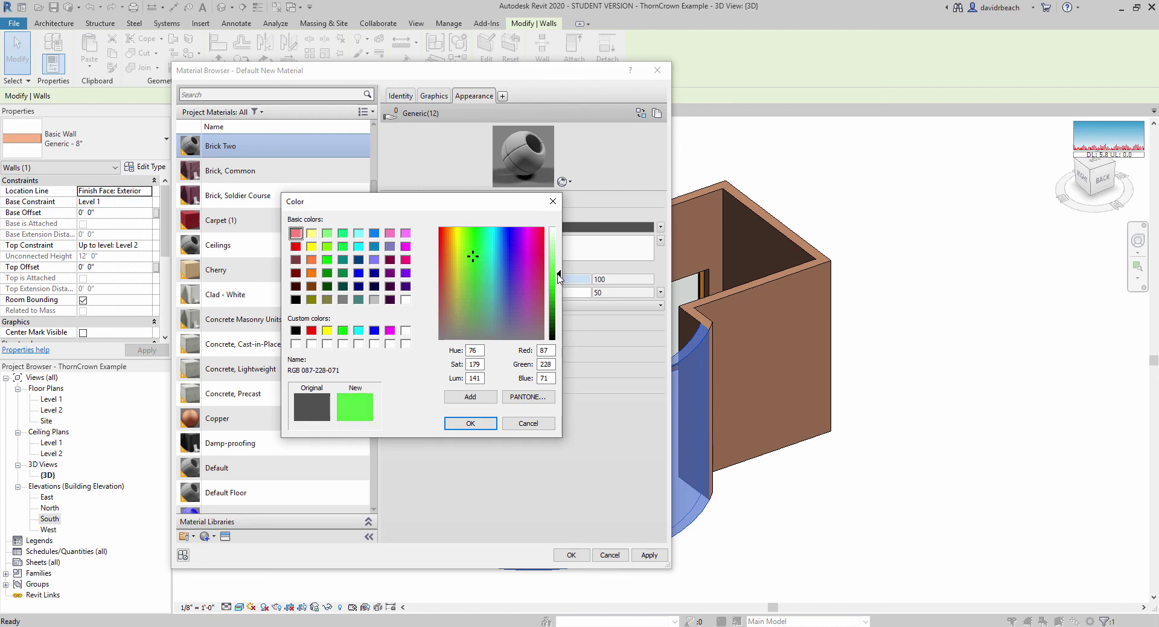
pyautogui.click(470, 423)
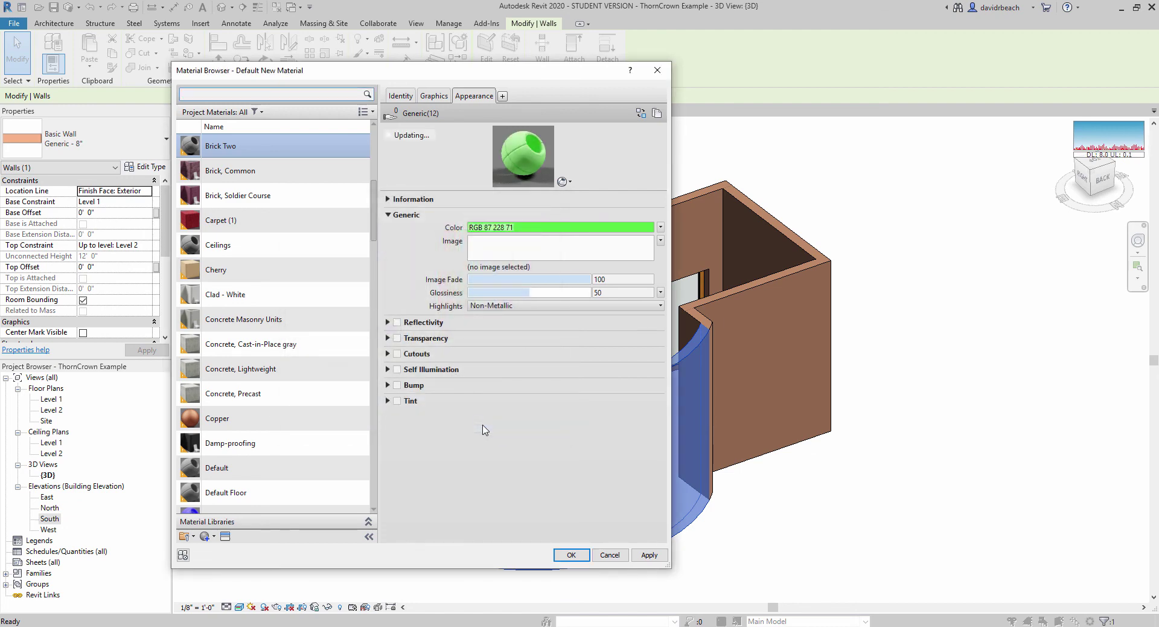
# - Tick Use Render Appearance and accept Brick Two for the structure layer
pyautogui.click(434, 95)
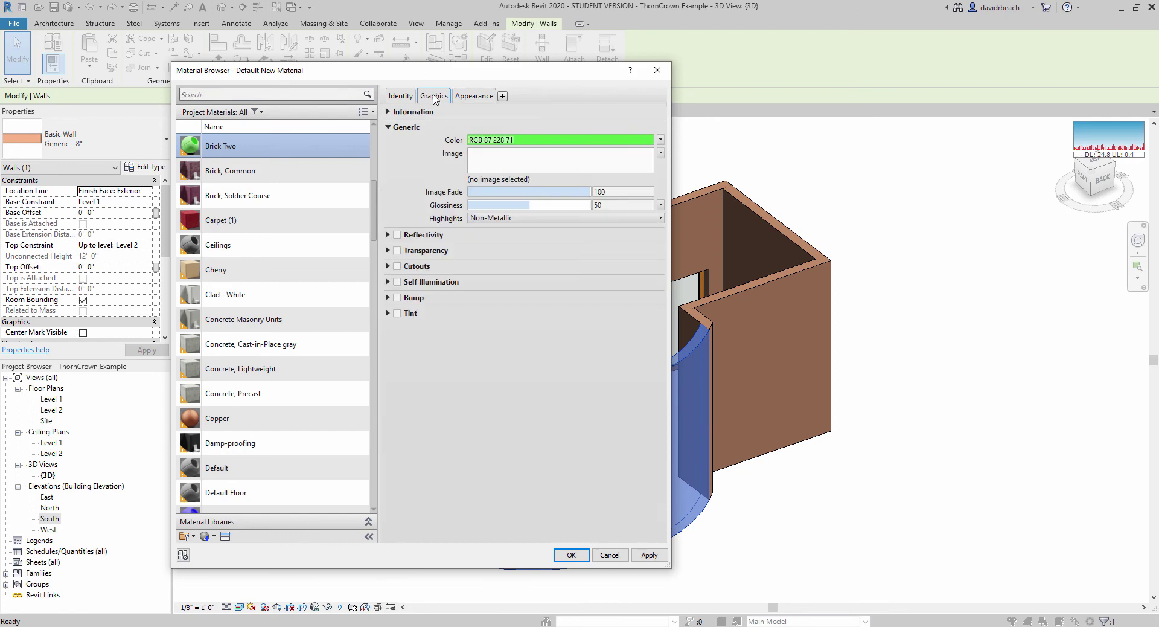
pyautogui.click(471, 124)
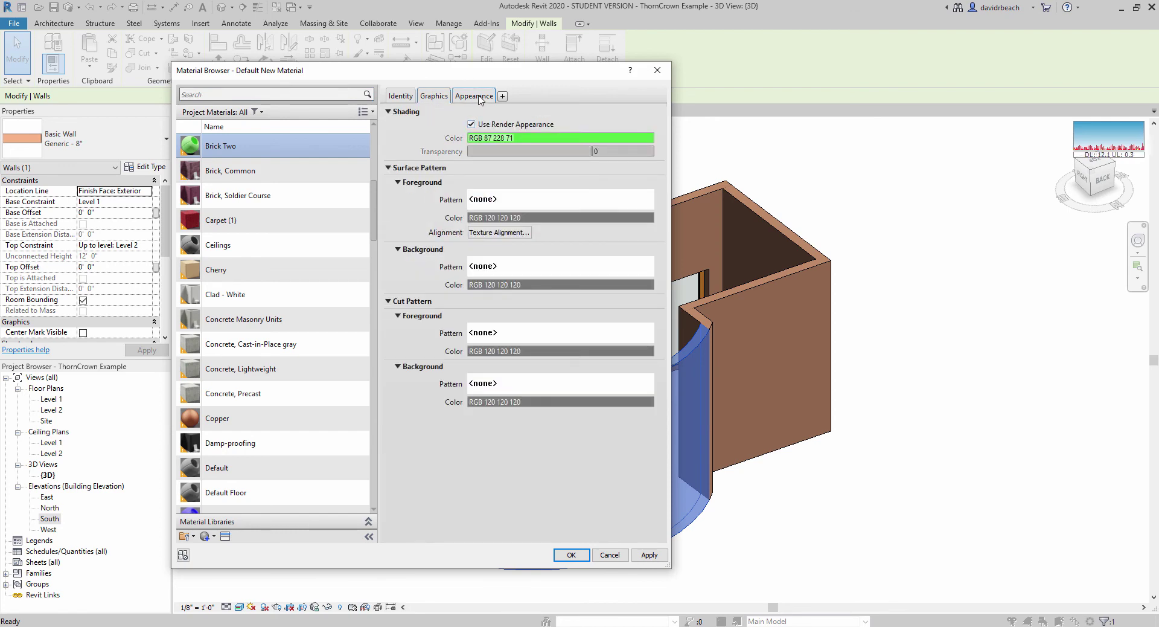
pyautogui.click(475, 96)
pyautogui.click(434, 97)
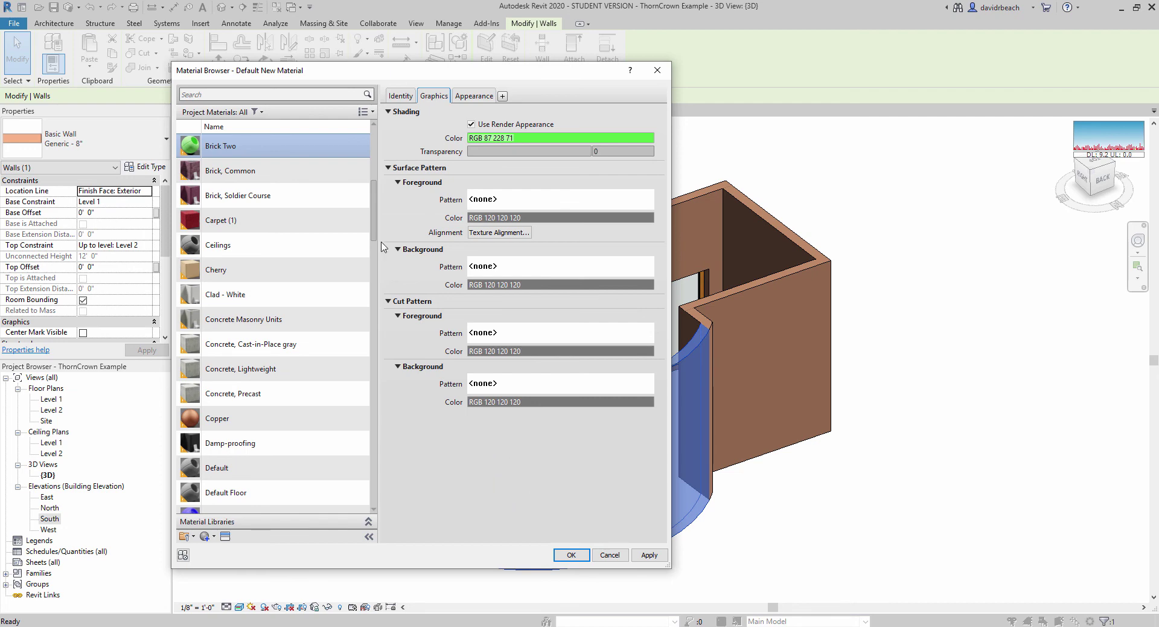
pyautogui.click(569, 555)
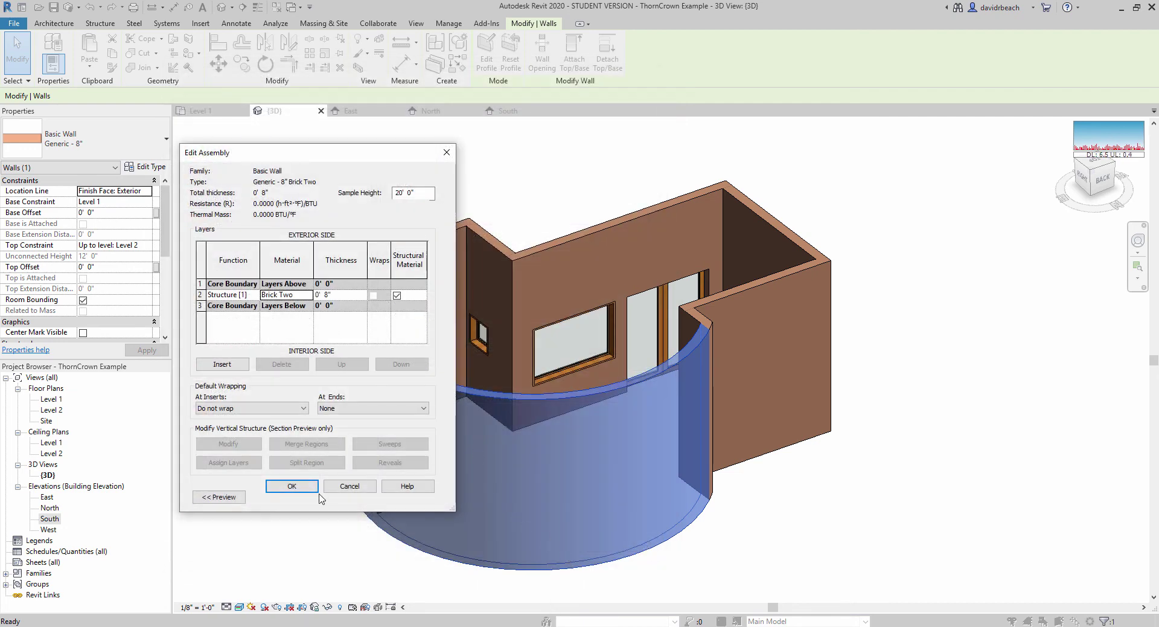
# - Confirm Edit Assembly and Type Properties, then orbit to inspect the bright green curved wall
pyautogui.click(293, 486)
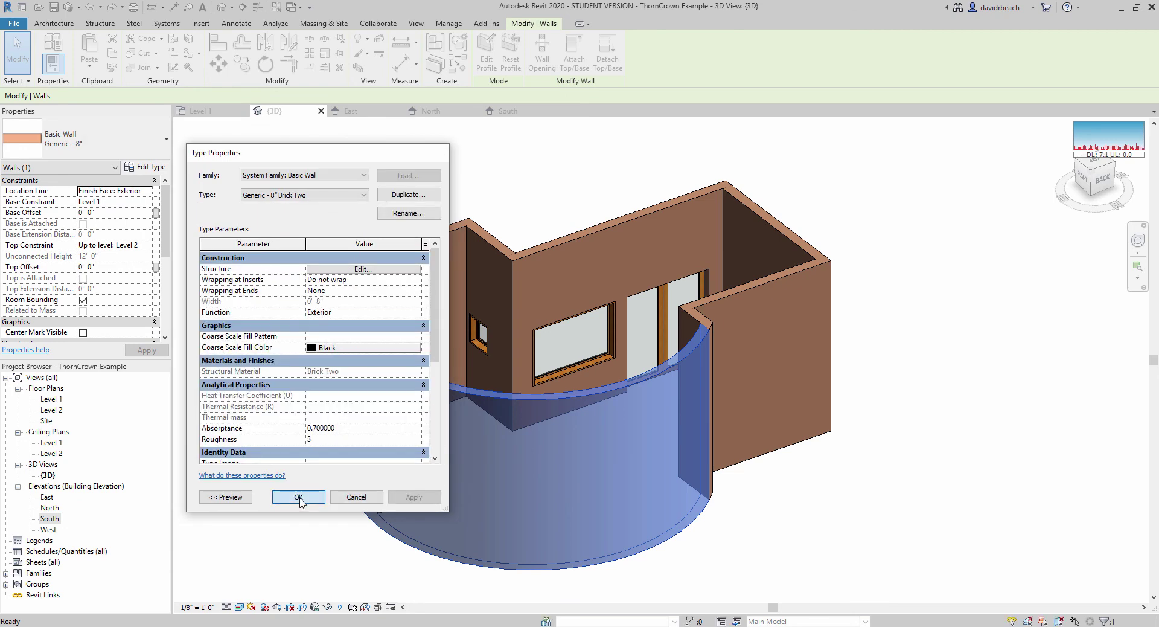
pyautogui.click(298, 497)
pyautogui.click(292, 528)
pyautogui.moveTo(293, 528)
pyautogui.keyDown('shift'); pyautogui.mouseDown(button='middle')
pyautogui.moveTo(346, 516)
pyautogui.moveTo(341, 529)
pyautogui.moveTo(284, 533)
pyautogui.moveTo(600, 540)
pyautogui.moveTo(559, 521)
pyautogui.moveTo(583, 468)
pyautogui.moveTo(444, 486)
pyautogui.mouseUp(button='middle'); pyautogui.keyUp('shift')
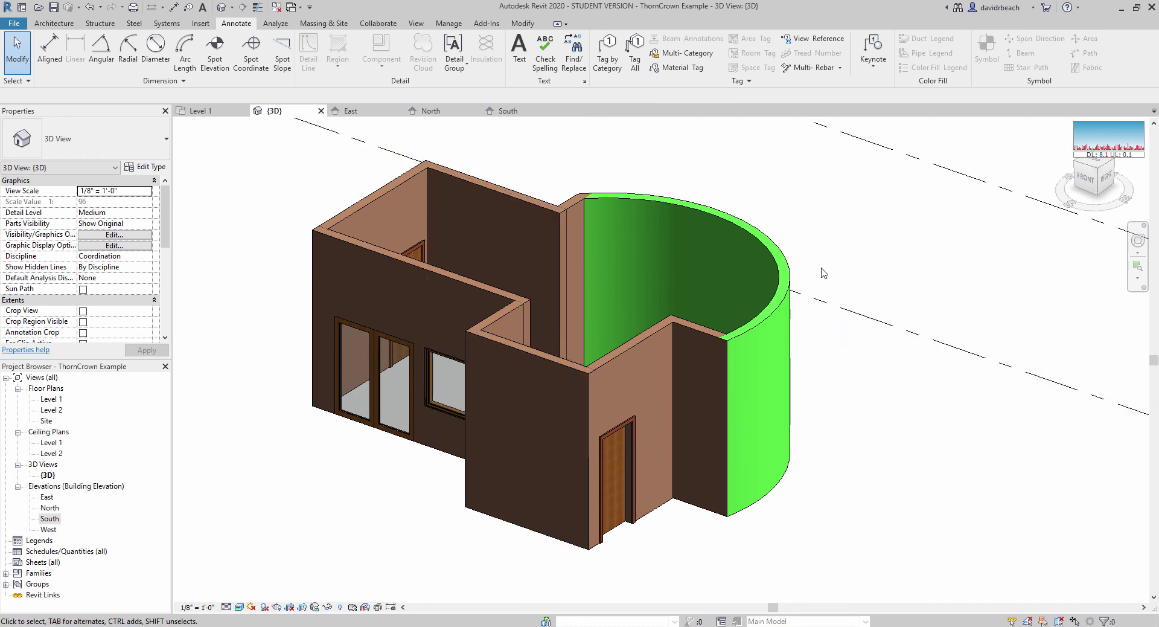
pyautogui.moveTo(842, 531)
pyautogui.keyDown('shift'); pyautogui.mouseDown(button='middle')
pyautogui.moveTo(854, 504)
pyautogui.moveTo(896, 518)
pyautogui.moveTo(915, 509)
pyautogui.moveTo(776, 559)
pyautogui.moveTo(660, 562)
pyautogui.moveTo(835, 533)
pyautogui.moveTo(835, 552)
pyautogui.mouseUp(button='middle'); pyautogui.keyUp('shift')
pyautogui.moveTo(843, 547)
pyautogui.mouseDown(button='middle')
pyautogui.moveTo(798, 563)
pyautogui.moveTo(839, 552)
pyautogui.mouseUp(button='middle')
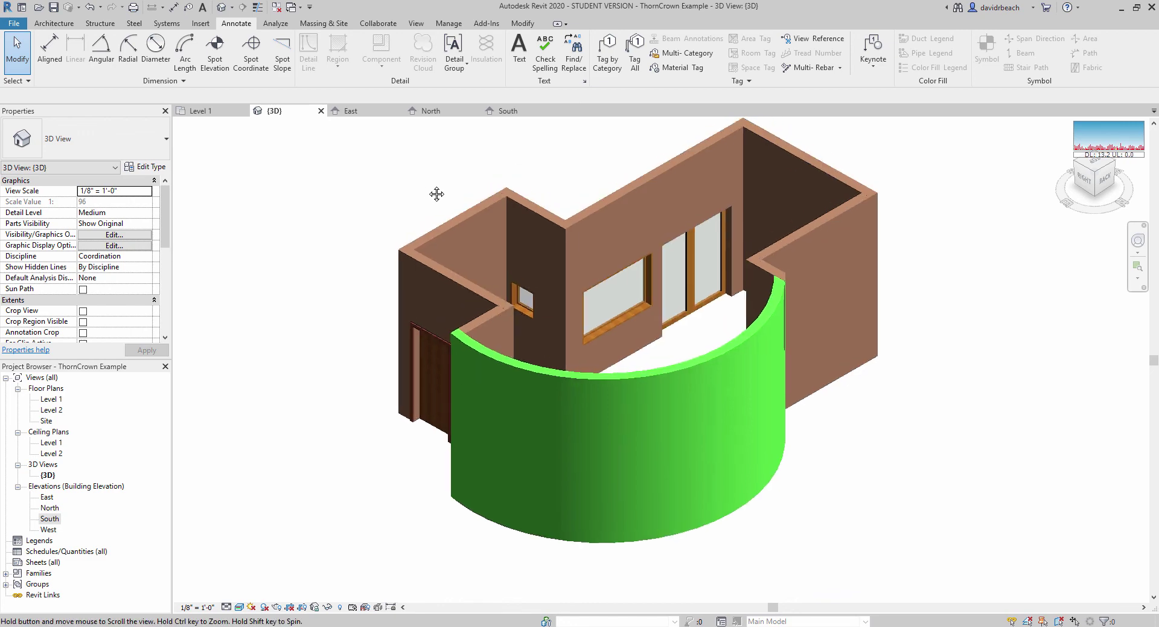